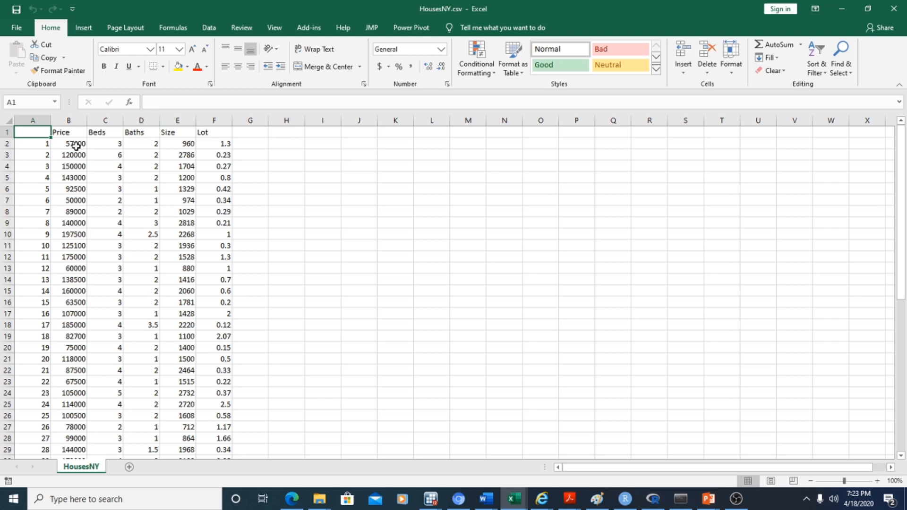
Copy the Price column with its header from HousesNY into a new worksheet, starting at cell B1
{"action": "left_click_drag", "start_coordinate": [70, 133], "coordinate": [74, 406]}
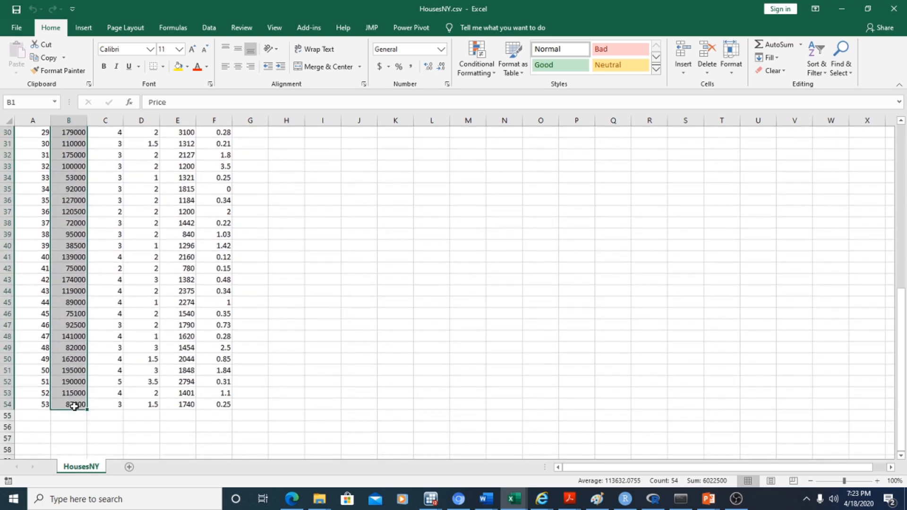
{"action": "key", "text": "ctrl+c"}
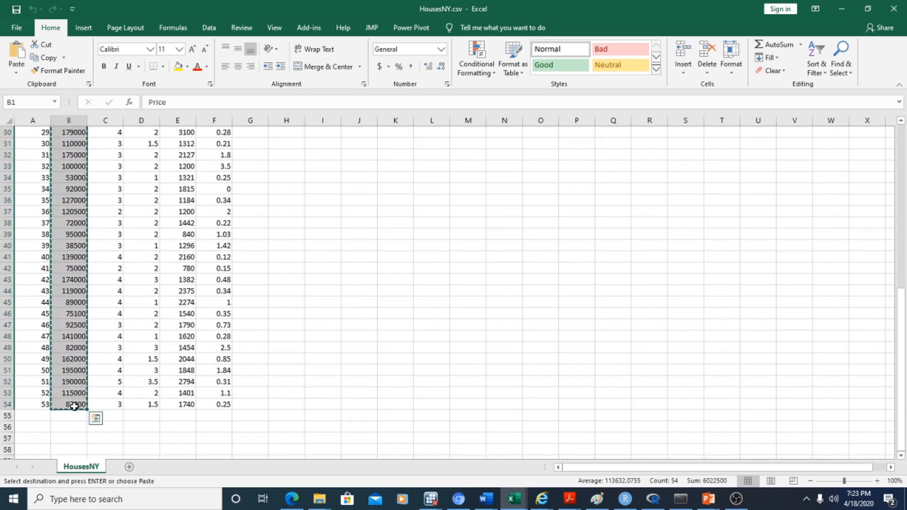
{"action": "left_click", "coordinate": [130, 466]}
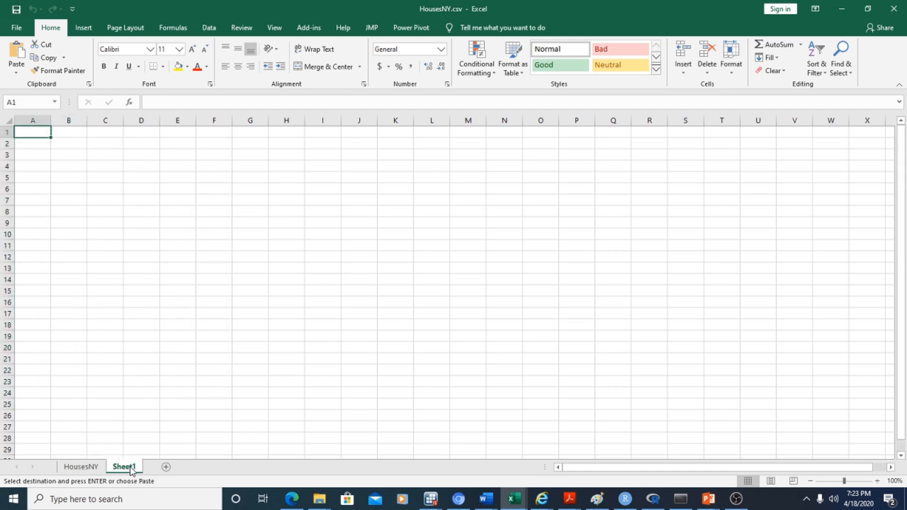
{"action": "left_click", "coordinate": [74, 133]}
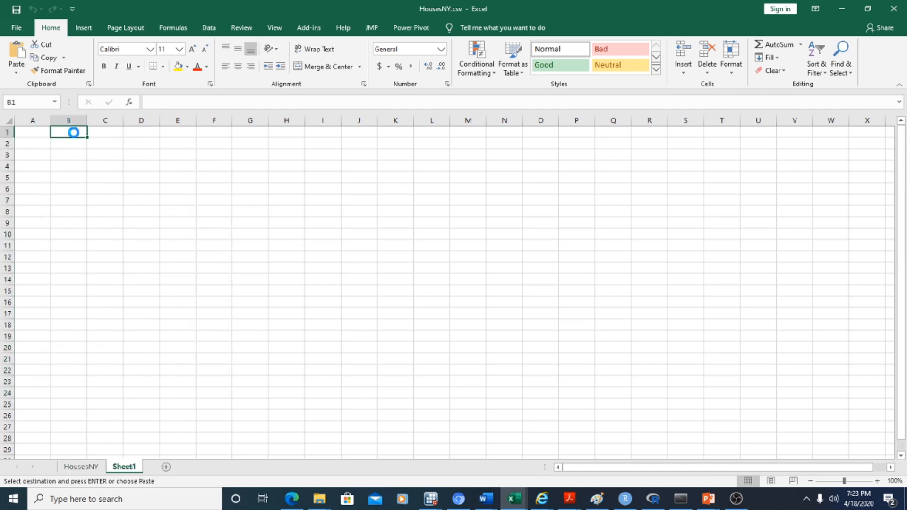
{"action": "key", "text": "ctrl+v"}
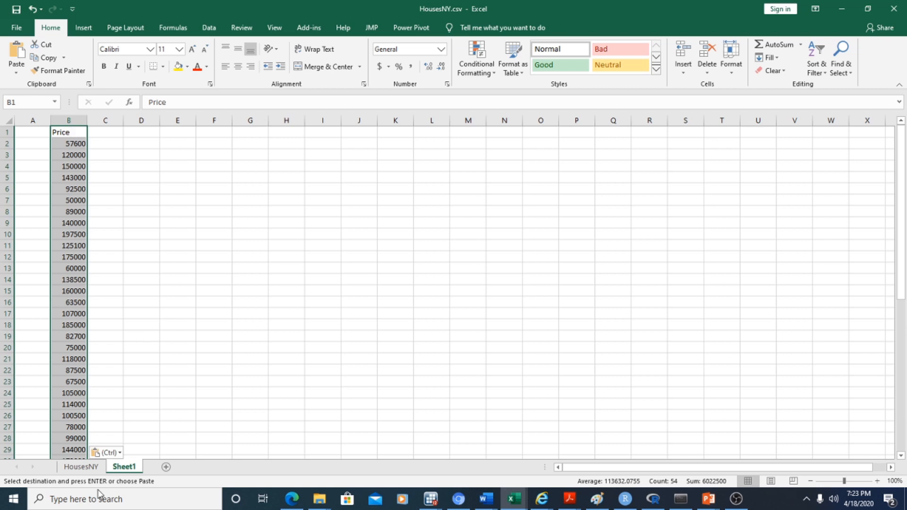
Copy the Size column with its header from HousesNY into Sheet1, starting at cell A1
{"action": "left_click", "coordinate": [84, 467]}
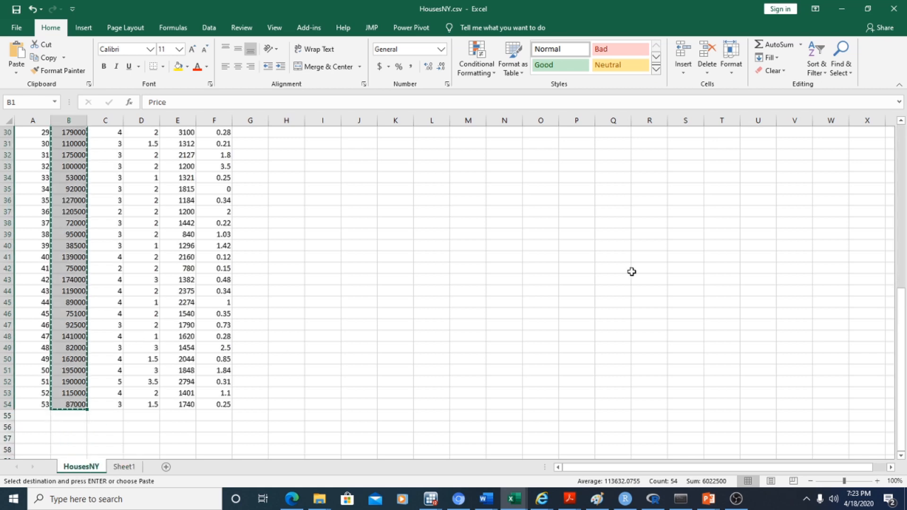
{"action": "scroll", "coordinate": [901, 316], "scroll_direction": "up", "scroll_amount": 15}
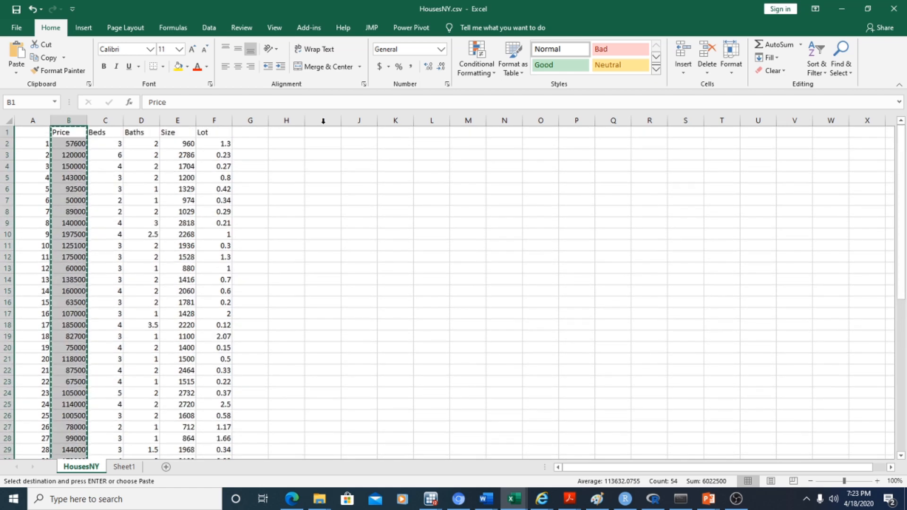
{"action": "left_click", "coordinate": [180, 133]}
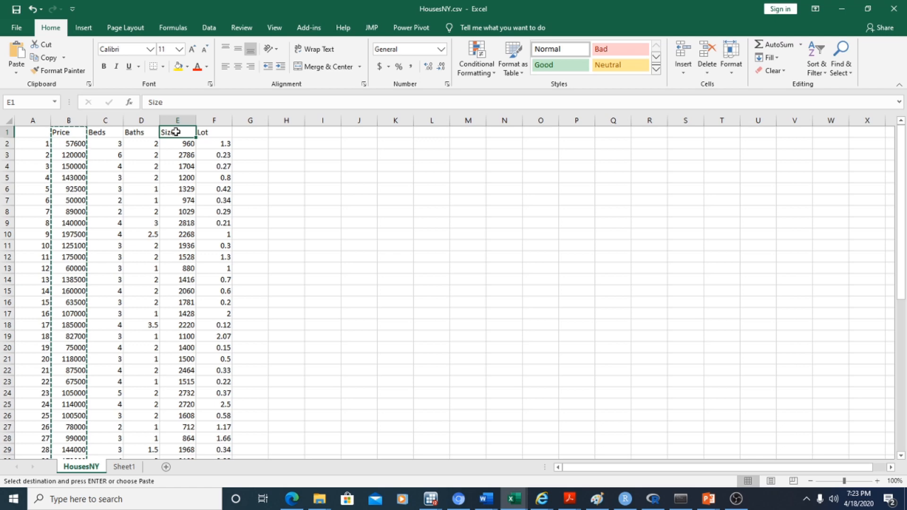
{"action": "left_click_drag", "start_coordinate": [177, 132], "coordinate": [182, 410]}
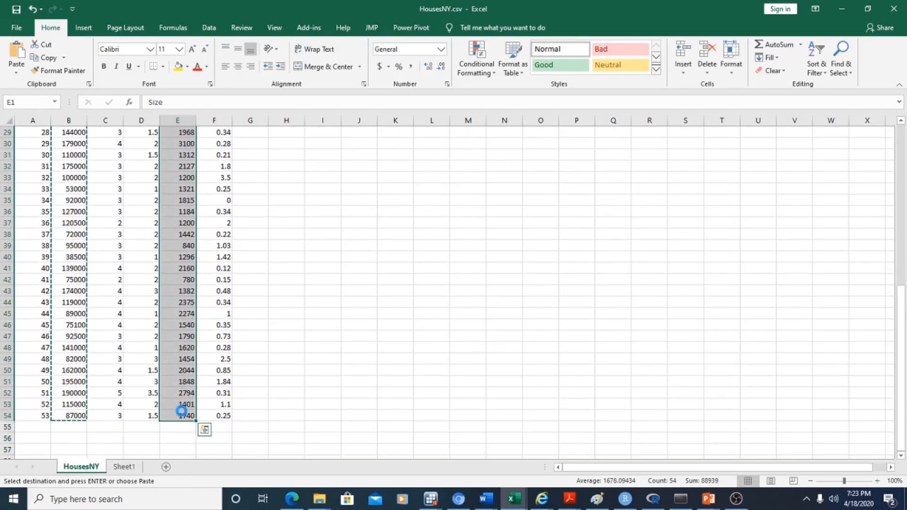
{"action": "left_click", "coordinate": [130, 467]}
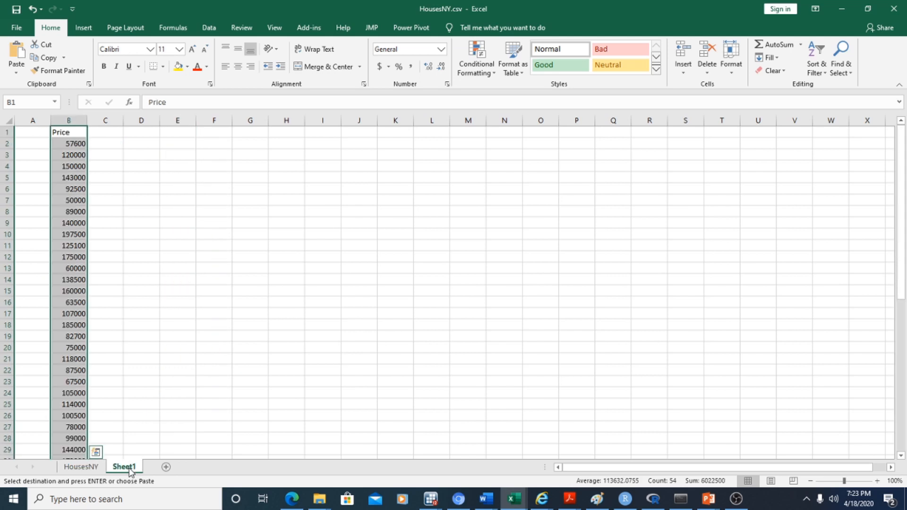
{"action": "left_click", "coordinate": [36, 133]}
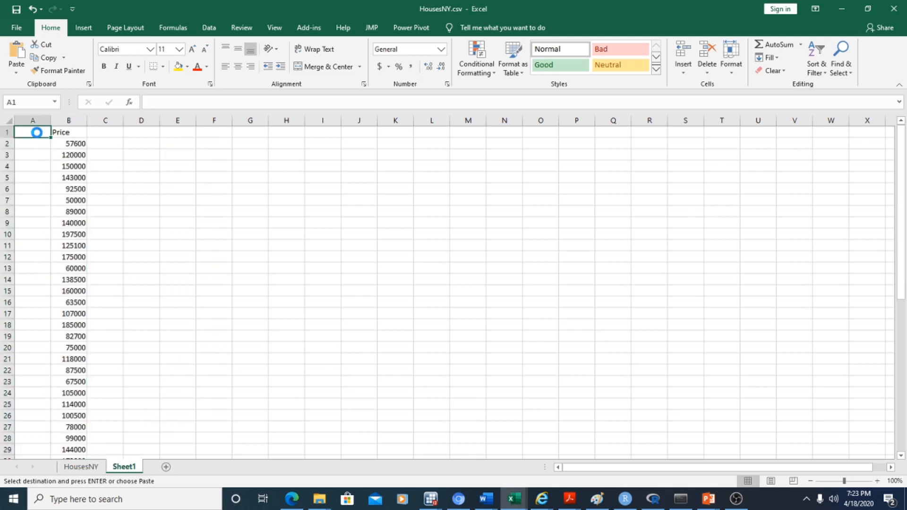
{"action": "key", "text": "ctrl+v"}
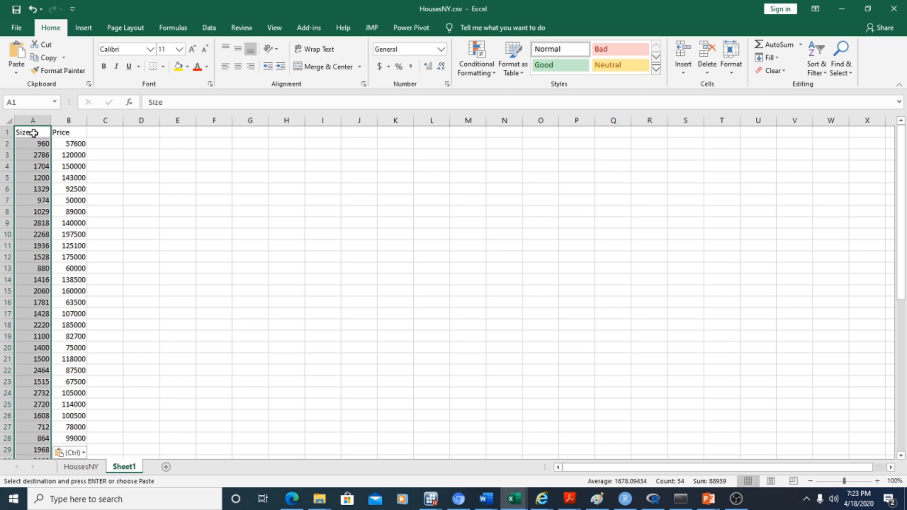
Insert a markers-only scatter chart from the Size and Price data in A1:B54 of Sheet1
{"action": "left_click", "coordinate": [31, 131]}
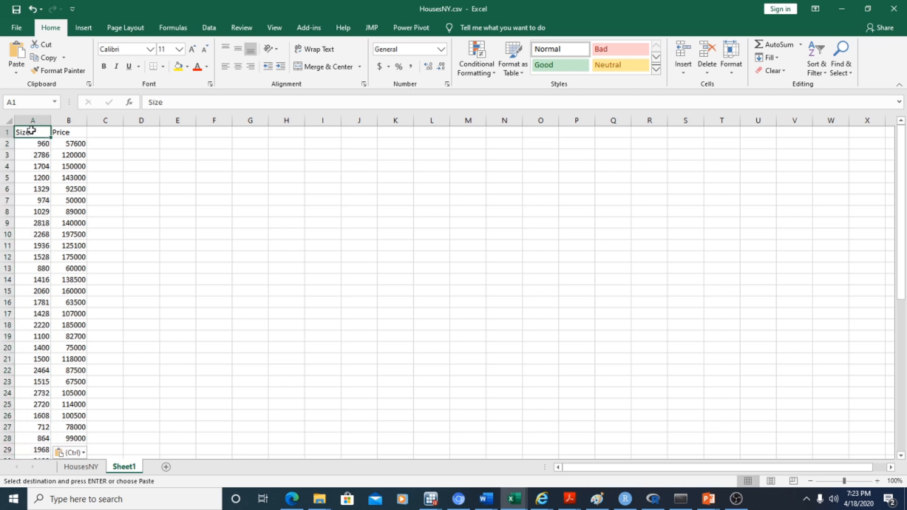
{"action": "left_click_drag", "start_coordinate": [32, 132], "coordinate": [90, 437]}
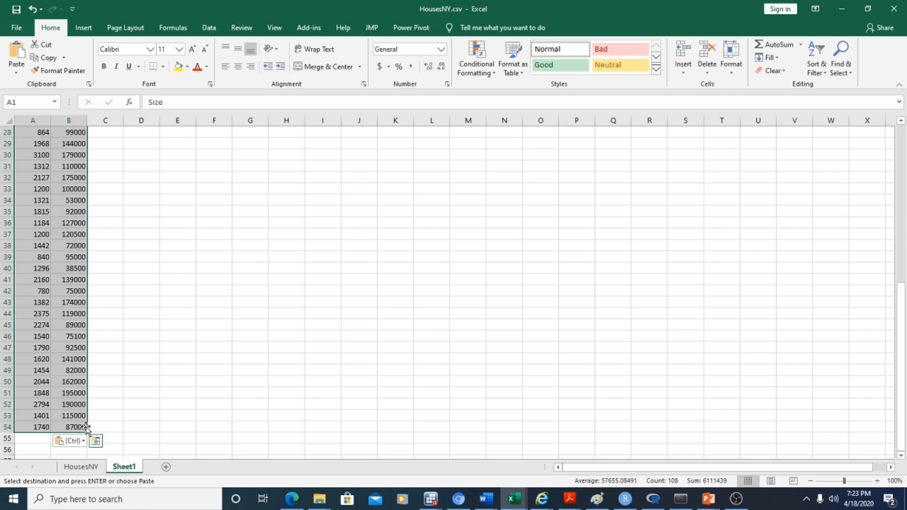
{"action": "left_click", "coordinate": [83, 27]}
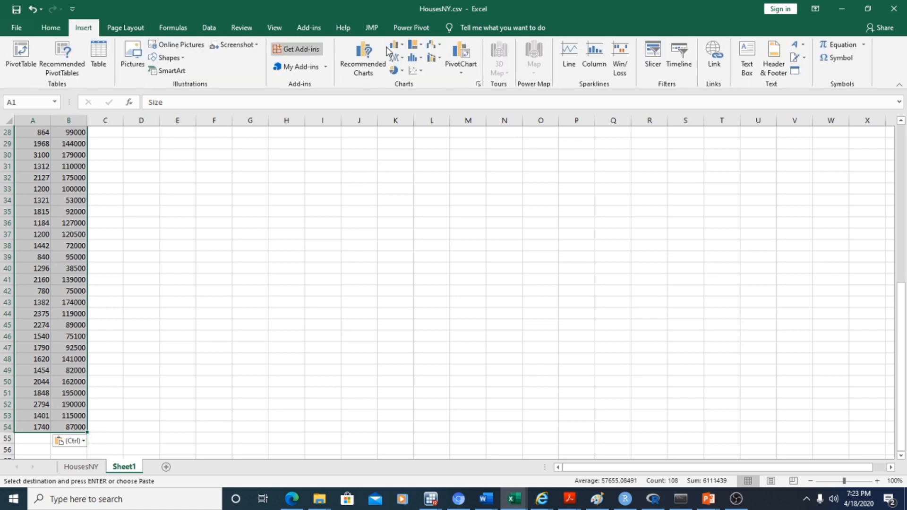
{"action": "left_click_drag", "start_coordinate": [901, 310], "coordinate": [904, 148]}
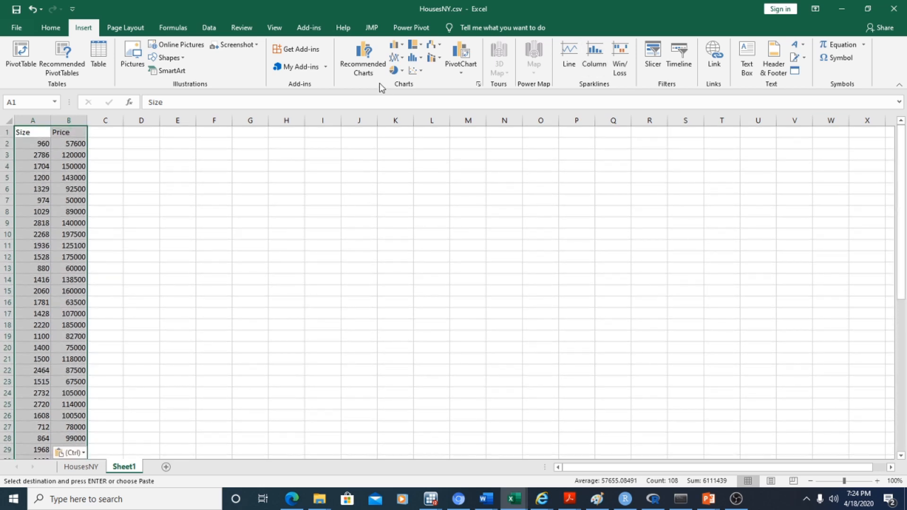
{"action": "left_click", "coordinate": [420, 71]}
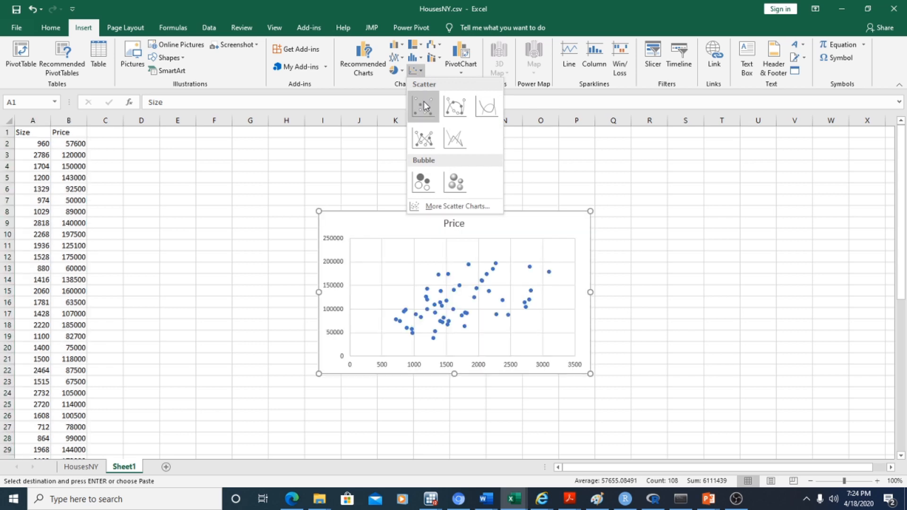
{"action": "left_click", "coordinate": [424, 101]}
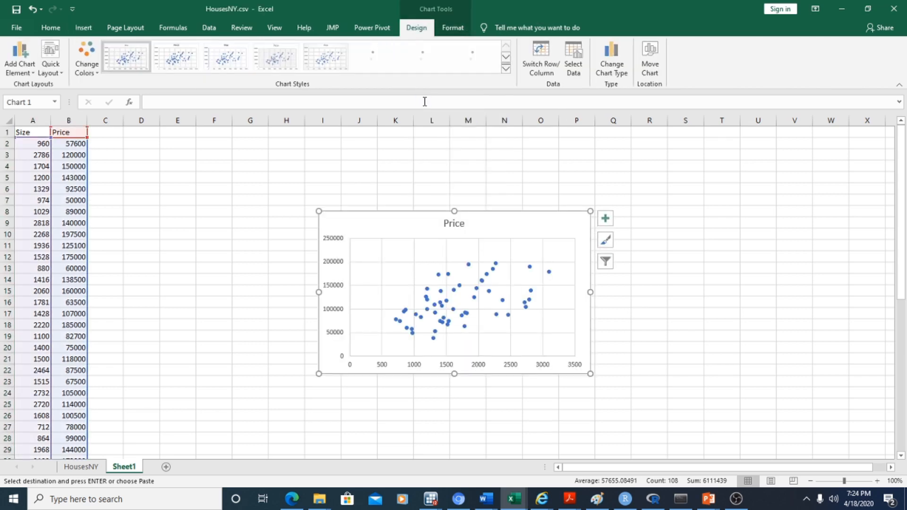
Remove the gridlines from the scatter chart and add axis titles
{"action": "left_click", "coordinate": [607, 220]}
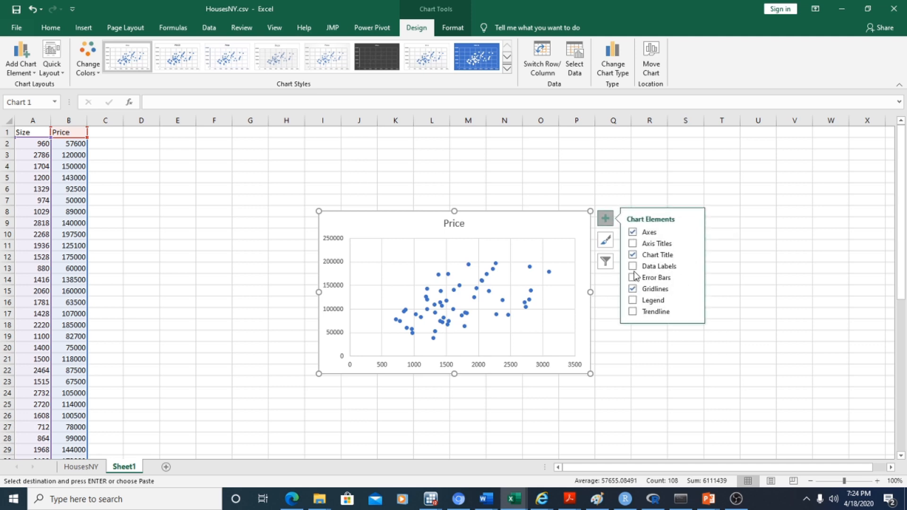
{"action": "left_click", "coordinate": [633, 289]}
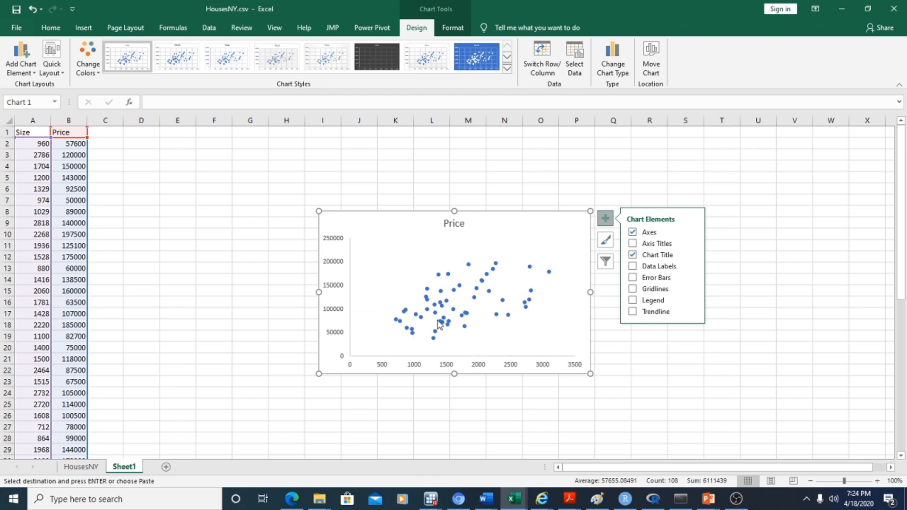
{"action": "left_click", "coordinate": [633, 243]}
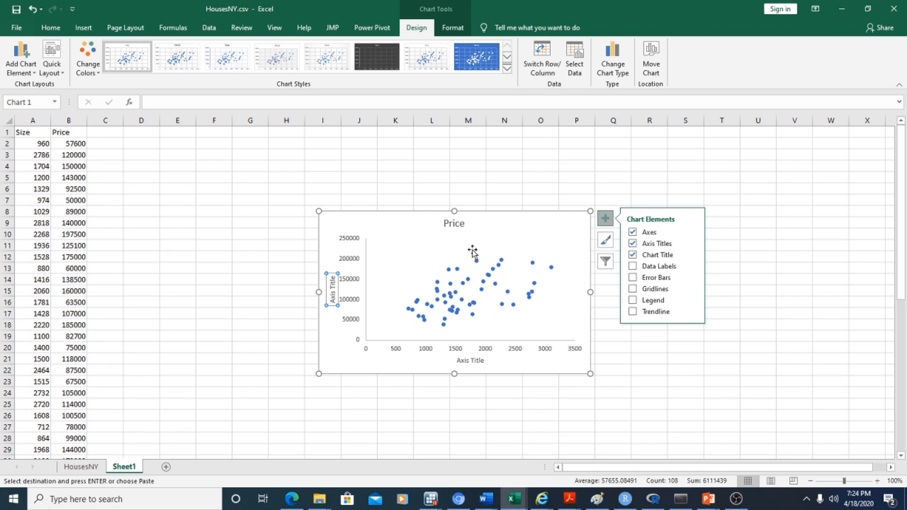
Change the chart title to "Scatter Plot of Price Against Size in Rural NY"
{"action": "left_click", "coordinate": [456, 223]}
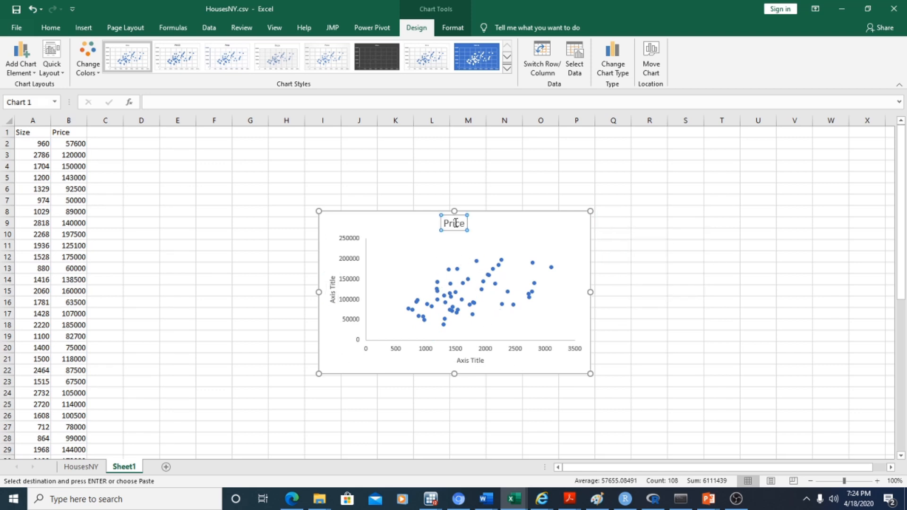
{"action": "double_click", "coordinate": [454, 223]}
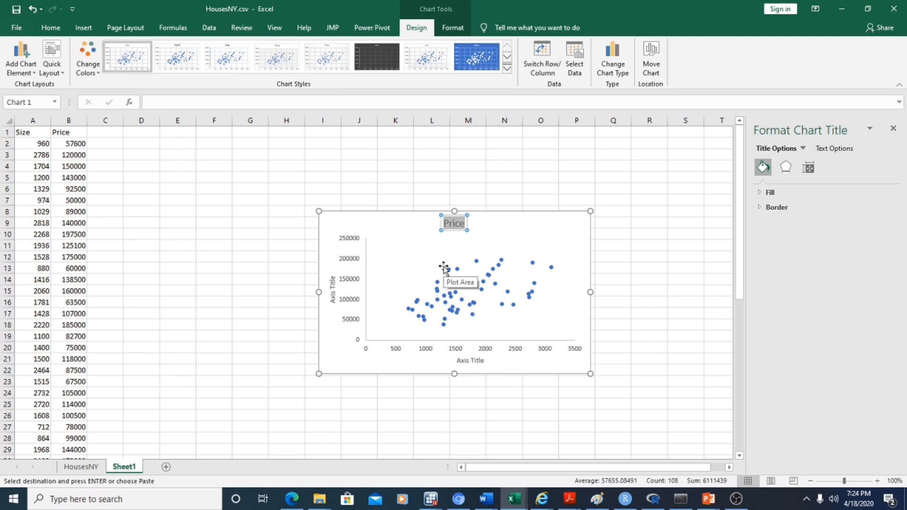
{"action": "type", "text": "Scatter"}
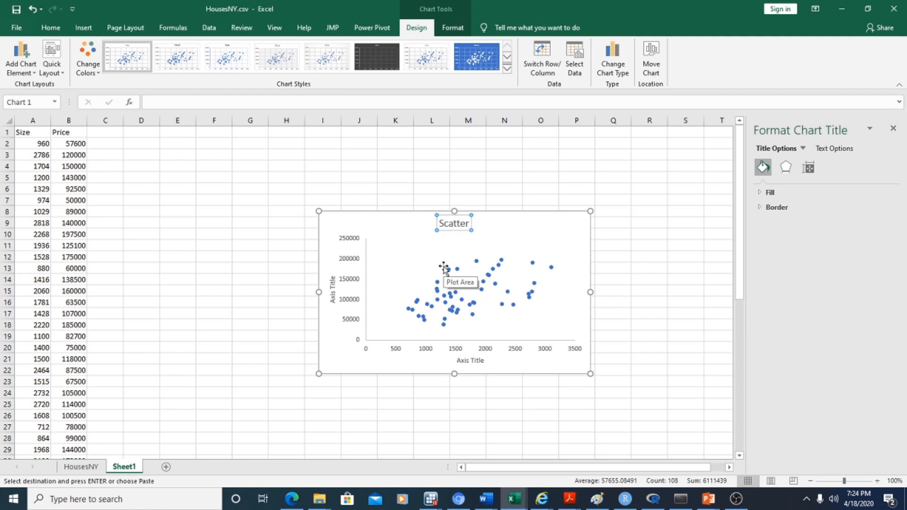
{"action": "type", "text": " Plot"}
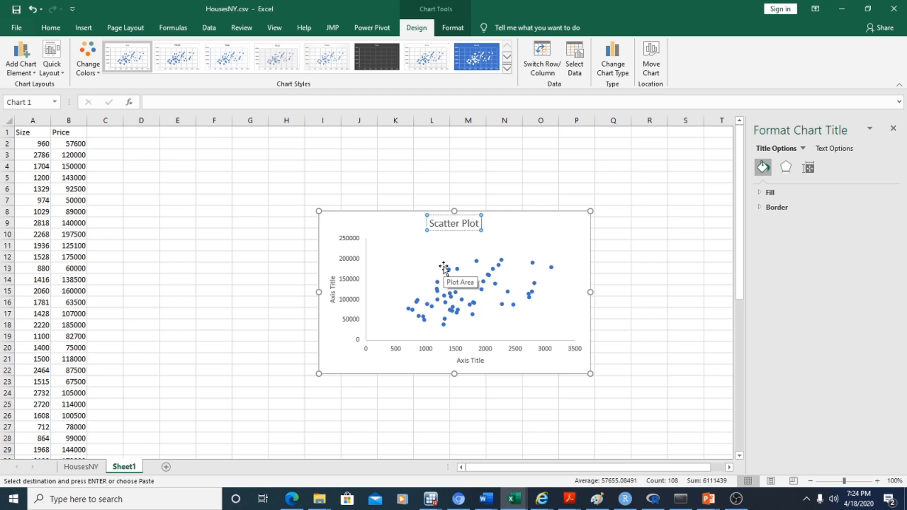
{"action": "type", "text": " of Pri"}
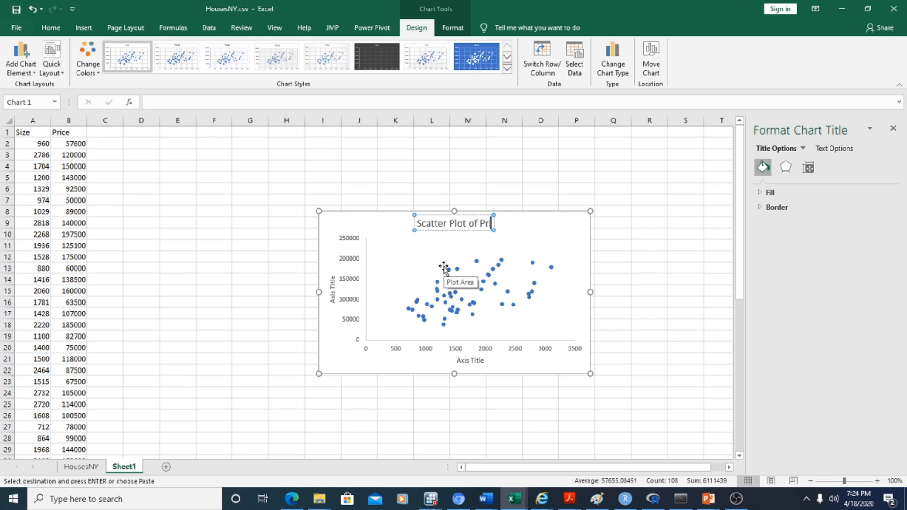
{"action": "type", "text": "ce Against"}
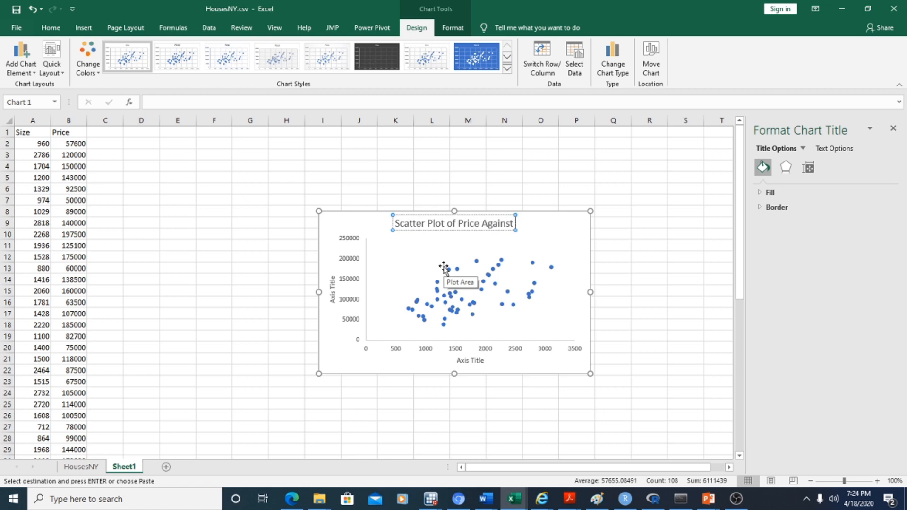
{"action": "type", "text": "IS"}
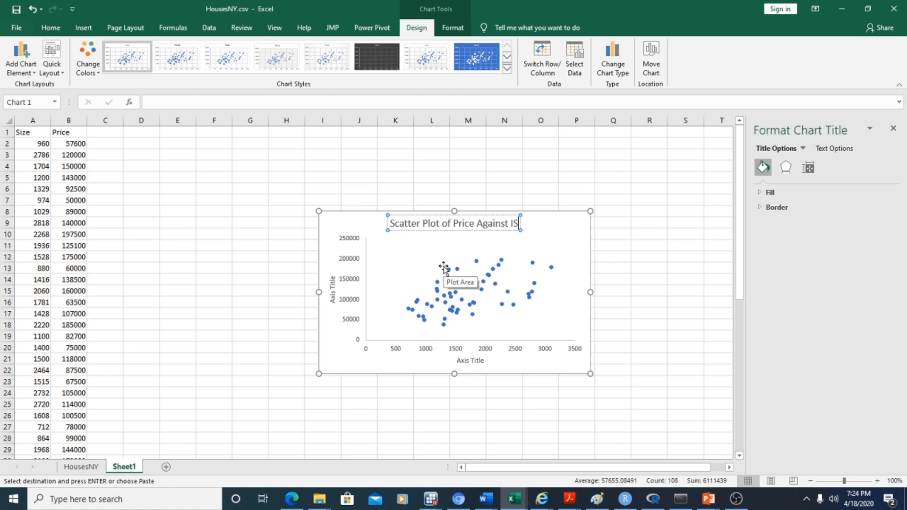
{"action": "key", "text": "BackSpace"}
{"action": "key", "text": "BackSpace"}
{"action": "type", "text": "Size in"}
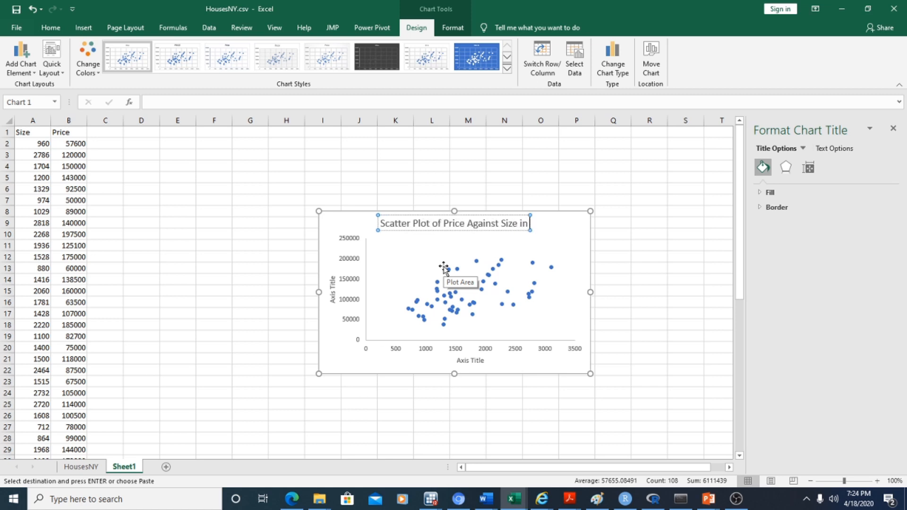
{"action": "type", "text": " Rural"}
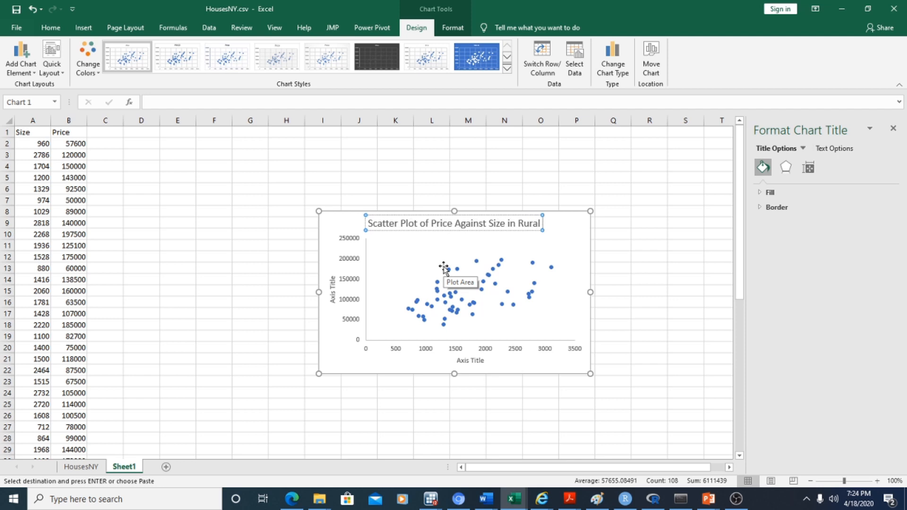
{"action": "type", "text": " NY"}
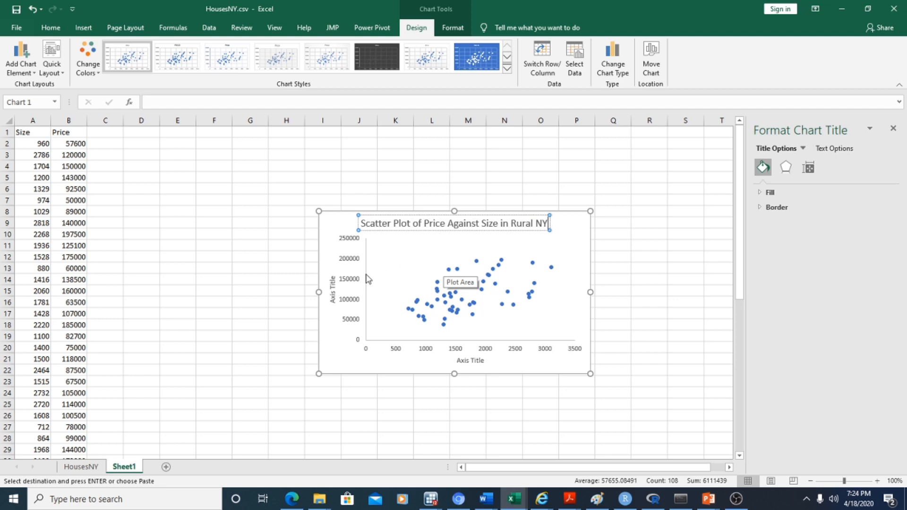
Replace the vertical axis title with "Price ($)"
{"action": "left_click", "coordinate": [331, 289]}
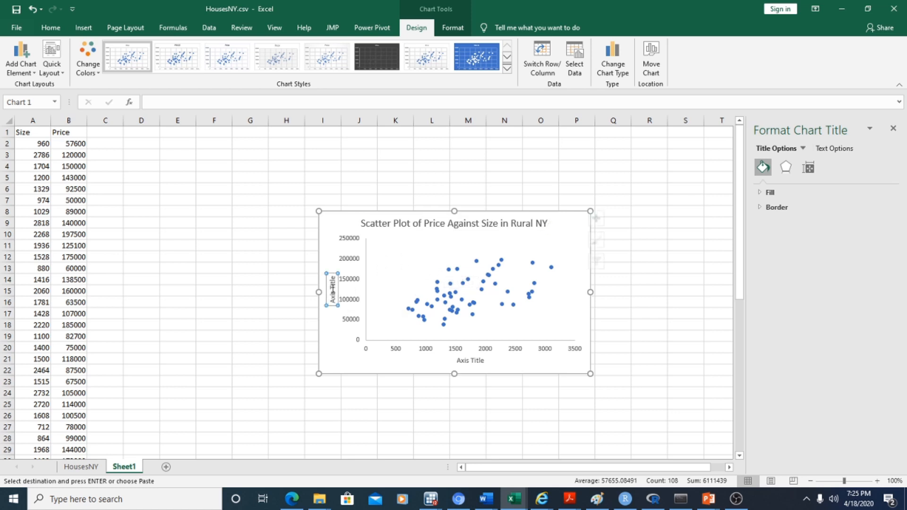
{"action": "double_click", "coordinate": [333, 289]}
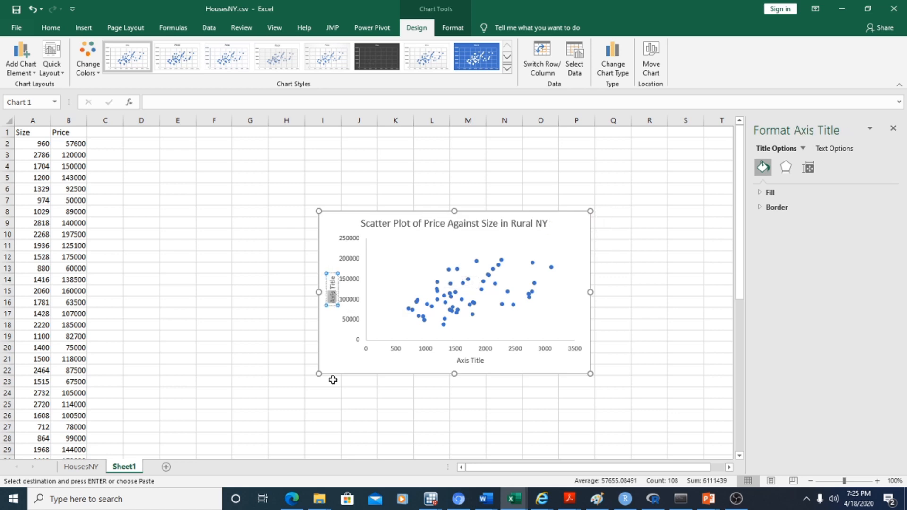
{"action": "key", "text": "Delete"}
{"action": "key", "text": "Delete"}
{"action": "key", "text": "Delete"}
{"action": "key", "text": "Delete"}
{"action": "key", "text": "Delete"}
{"action": "key", "text": "Delete"}
{"action": "type", "text": "Price ($)"}
Replace the horizontal axis title with "Size (Square feet)"
{"action": "left_click", "coordinate": [462, 357]}
{"action": "double_click", "coordinate": [478, 360]}
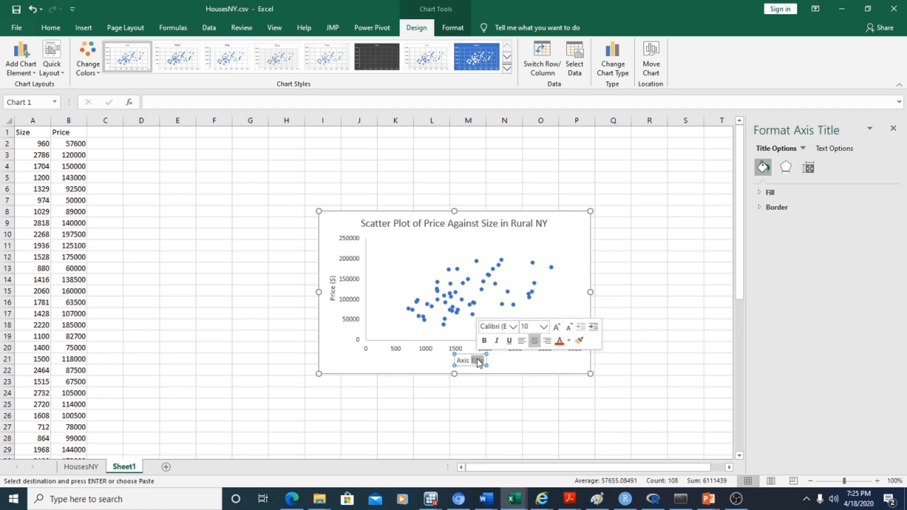
{"action": "key", "text": "BackSpace"}
{"action": "key", "text": "BackSpace"}
{"action": "key", "text": "BackSpace"}
{"action": "key", "text": "BackSpace"}
{"action": "key", "text": "BackSpace"}
{"action": "key", "text": "BackSpace"}
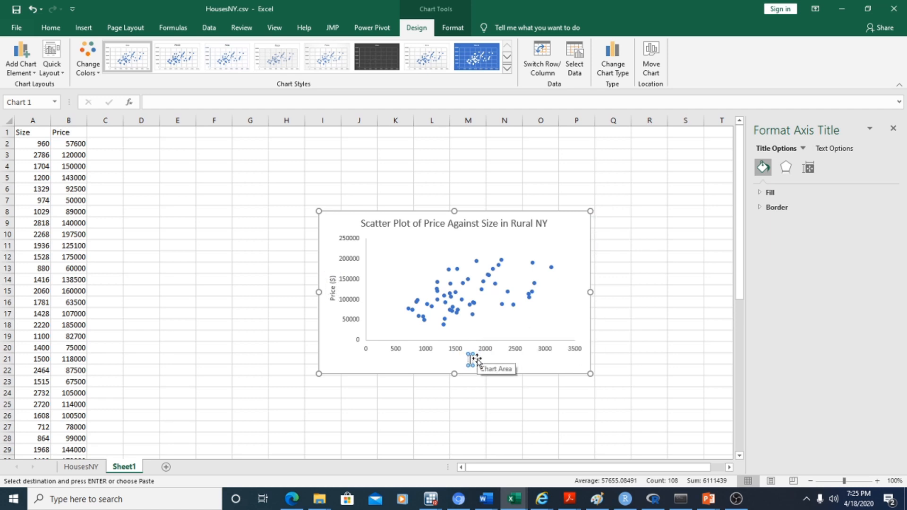
{"action": "type", "text": "Size"}
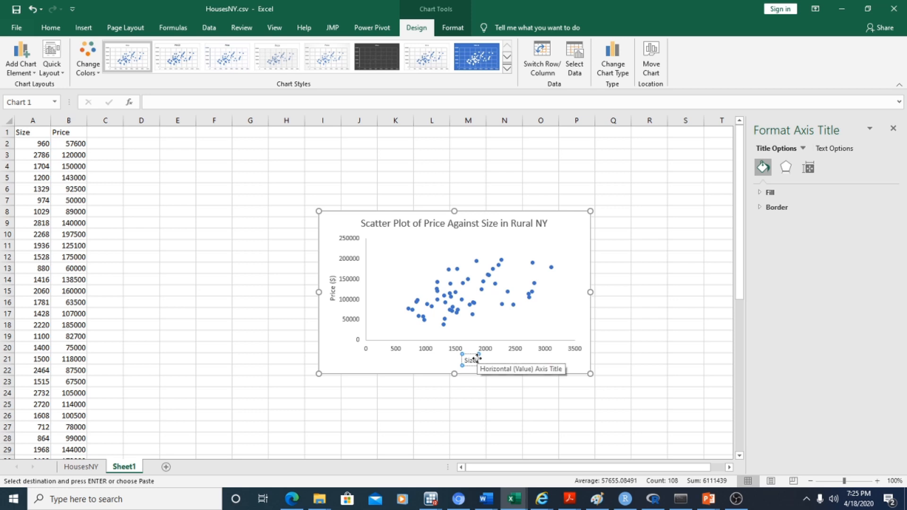
{"action": "type", "text": " (Square fee"}
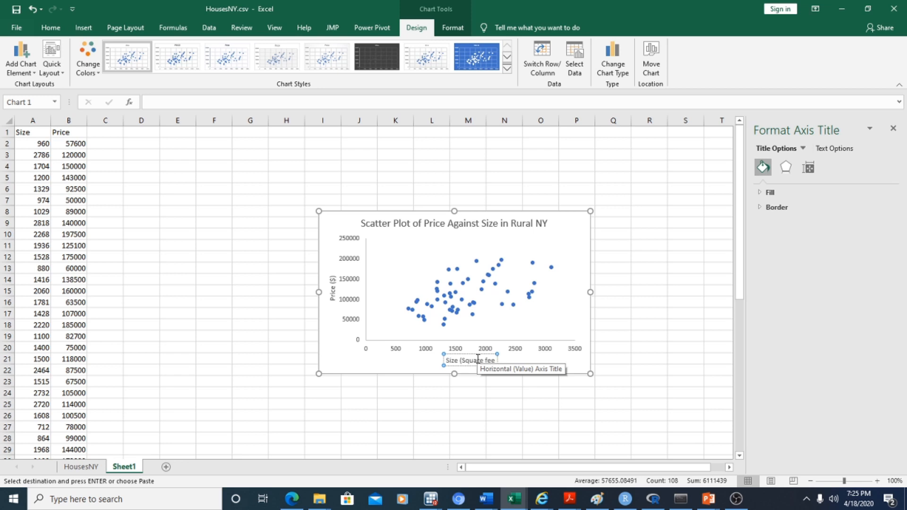
{"action": "type", "text": "t)"}
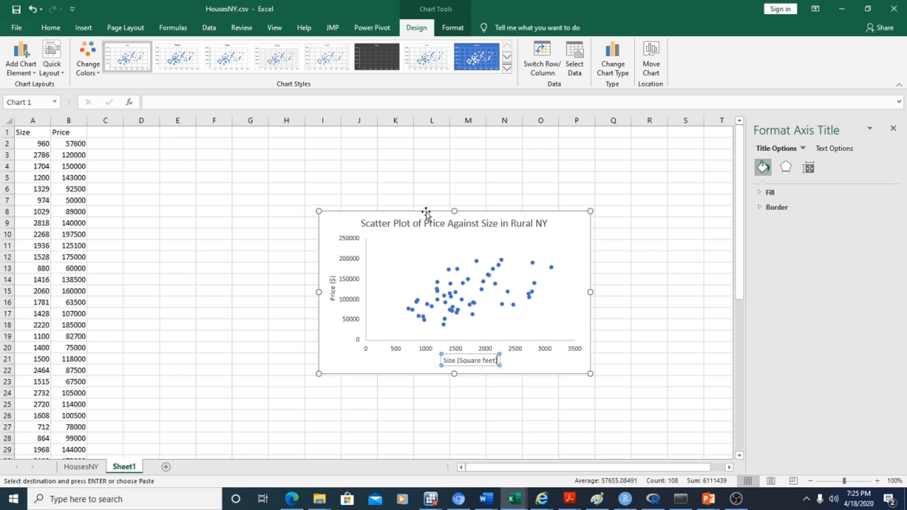
Move the scatter chart away from the data so its upper corner sits around column O, row 10, and select cell A1
{"action": "left_click_drag", "start_coordinate": [438, 213], "coordinate": [633, 307]}
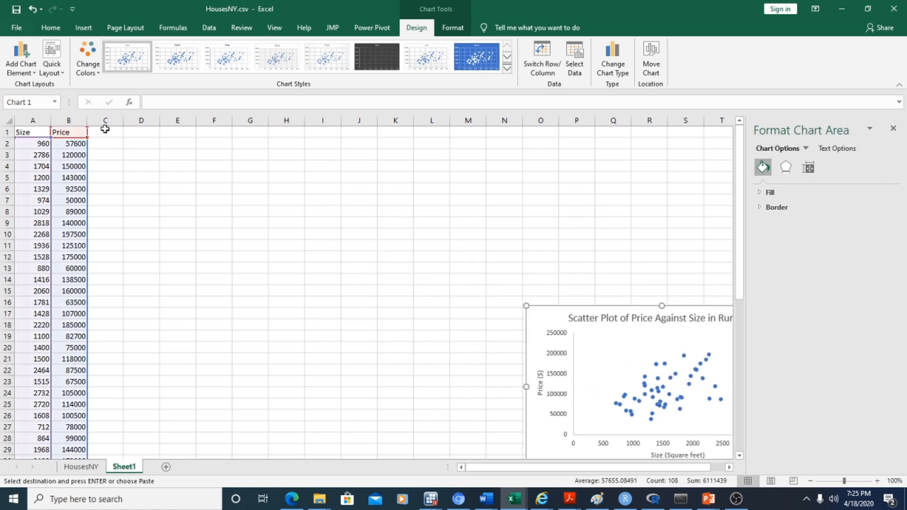
{"action": "left_click", "coordinate": [33, 130]}
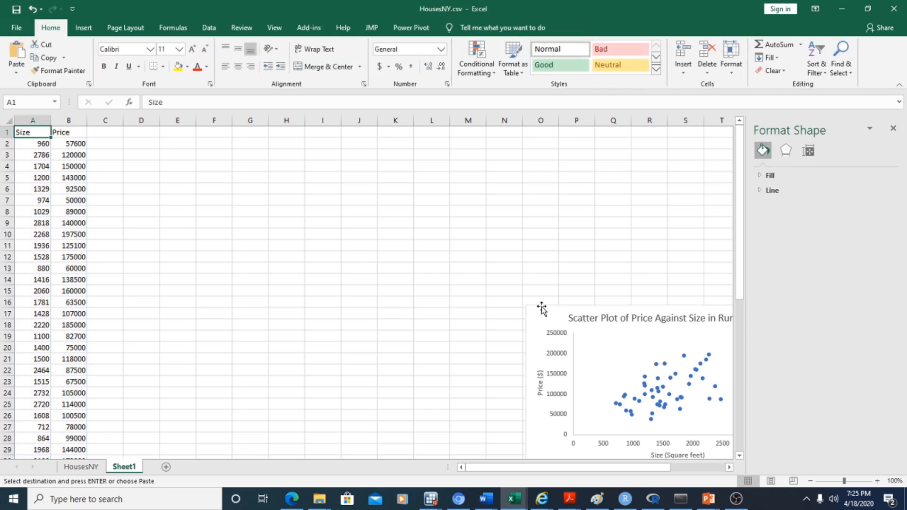
{"action": "left_click_drag", "start_coordinate": [541, 309], "coordinate": [360, 208]}
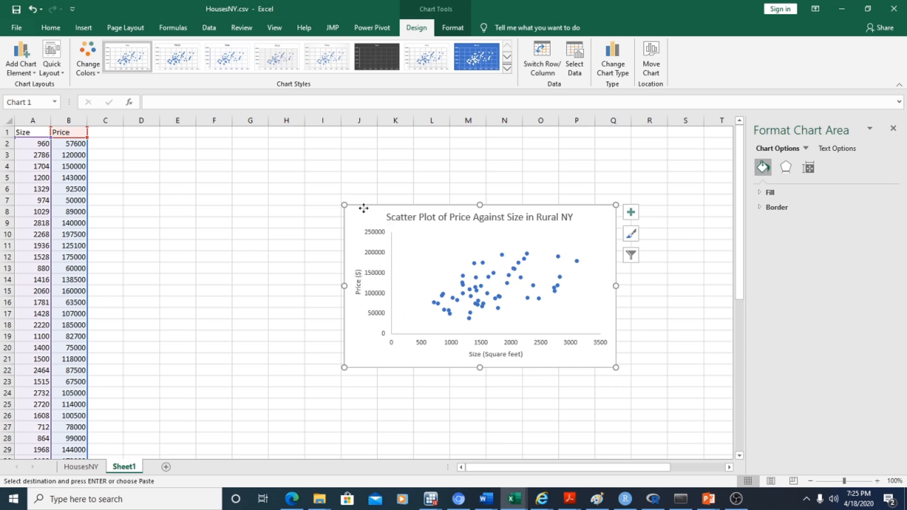
{"action": "left_click_drag", "start_coordinate": [363, 208], "coordinate": [542, 237]}
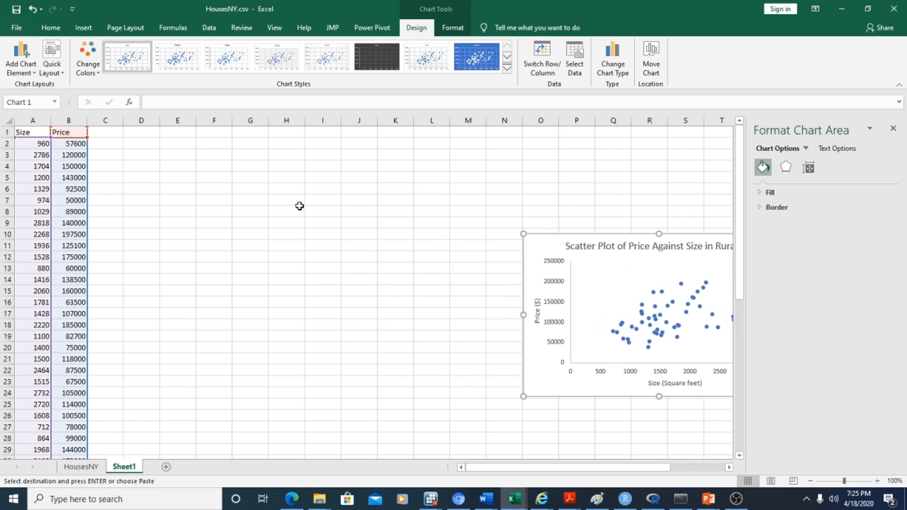
{"action": "left_click", "coordinate": [27, 131]}
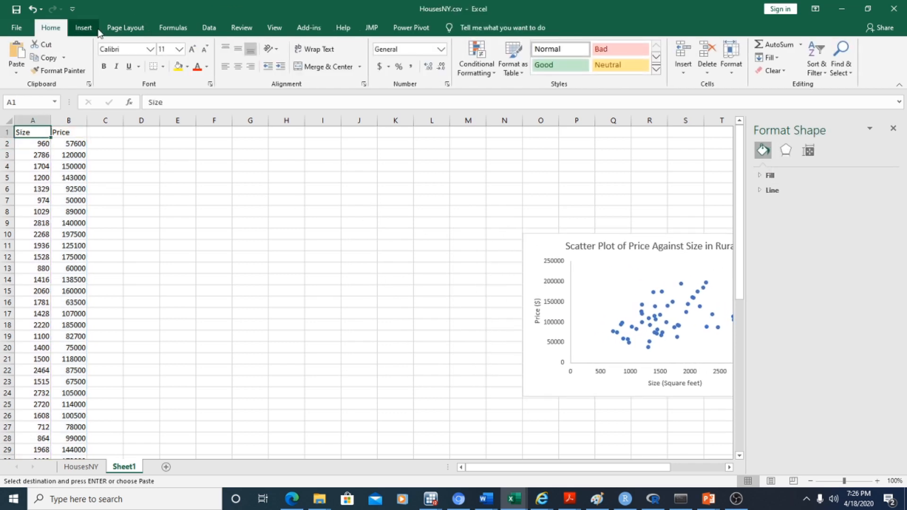
Open the Regression tool from the data analysis tools and move its dialog closer to the data columns
{"action": "left_click", "coordinate": [209, 28]}
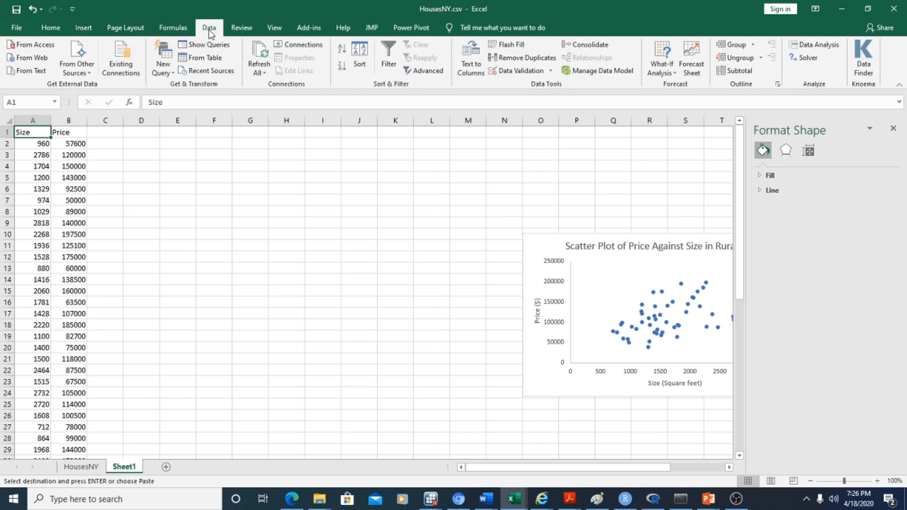
{"action": "left_click", "coordinate": [820, 44]}
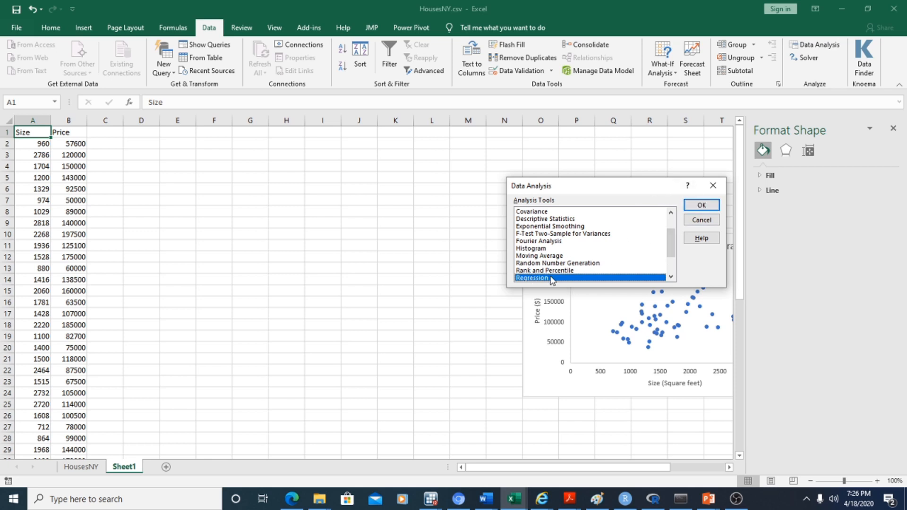
{"action": "left_click", "coordinate": [703, 207]}
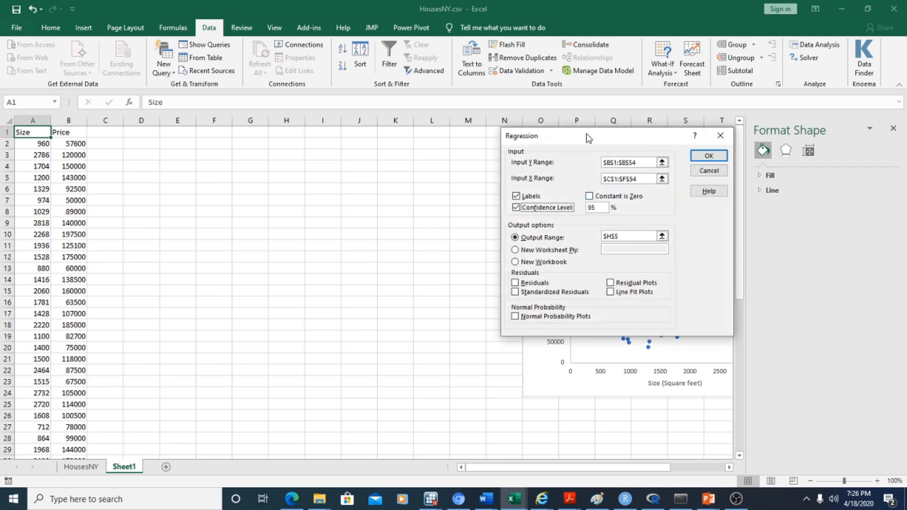
{"action": "left_click_drag", "start_coordinate": [584, 138], "coordinate": [448, 154]}
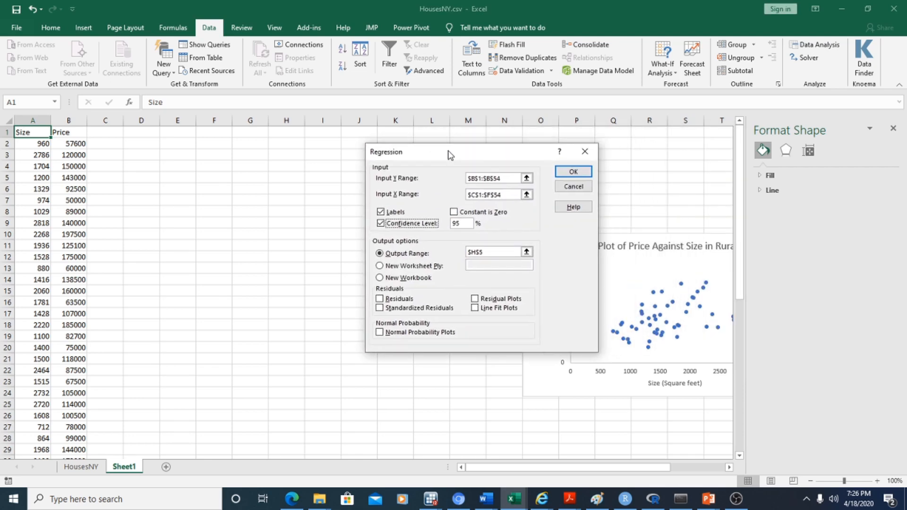
Clear both preset regression input ranges and set the Y range to the Price data in $B$1:$B$54
{"action": "left_click", "coordinate": [504, 179]}
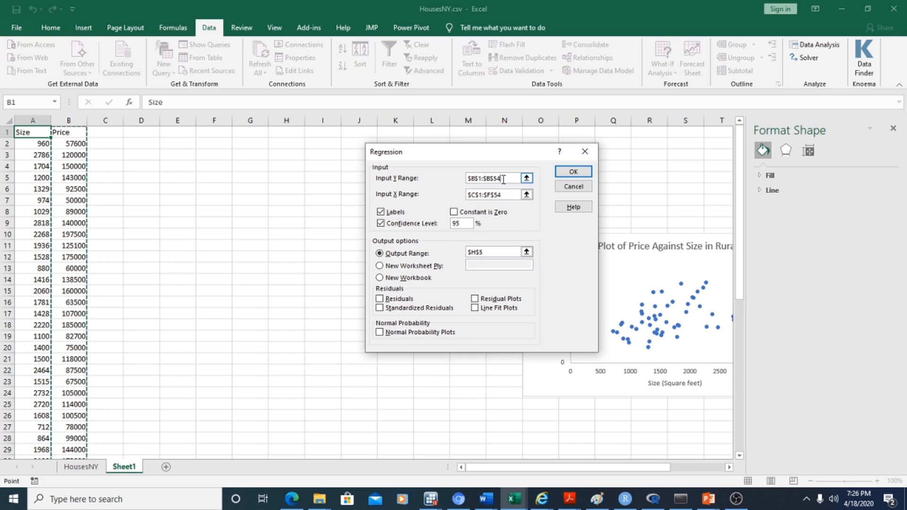
{"action": "key", "text": "BackSpace"}
{"action": "key", "text": "BackSpace"}
{"action": "key", "text": "BackSpace"}
{"action": "key", "text": "BackSpace"}
{"action": "key", "text": "BackSpace"}
{"action": "key", "text": "BackSpace"}
{"action": "key", "text": "BackSpace"}
{"action": "key", "text": "BackSpace"}
{"action": "key", "text": "BackSpace"}
{"action": "key", "text": "BackSpace"}
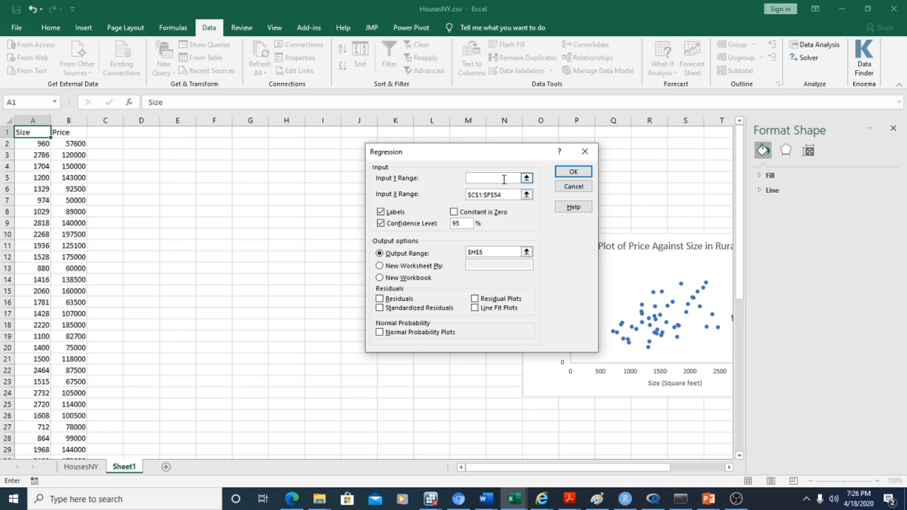
{"action": "left_click", "coordinate": [505, 194]}
{"action": "left_click", "coordinate": [504, 194]}
{"action": "key", "text": "BackSpace"}
{"action": "key", "text": "BackSpace"}
{"action": "key", "text": "BackSpace"}
{"action": "key", "text": "BackSpace"}
{"action": "key", "text": "BackSpace"}
{"action": "key", "text": "BackSpace"}
{"action": "key", "text": "BackSpace"}
{"action": "key", "text": "BackSpace"}
{"action": "key", "text": "BackSpace"}
{"action": "left_click_drag", "start_coordinate": [69, 132], "coordinate": [82, 404]}
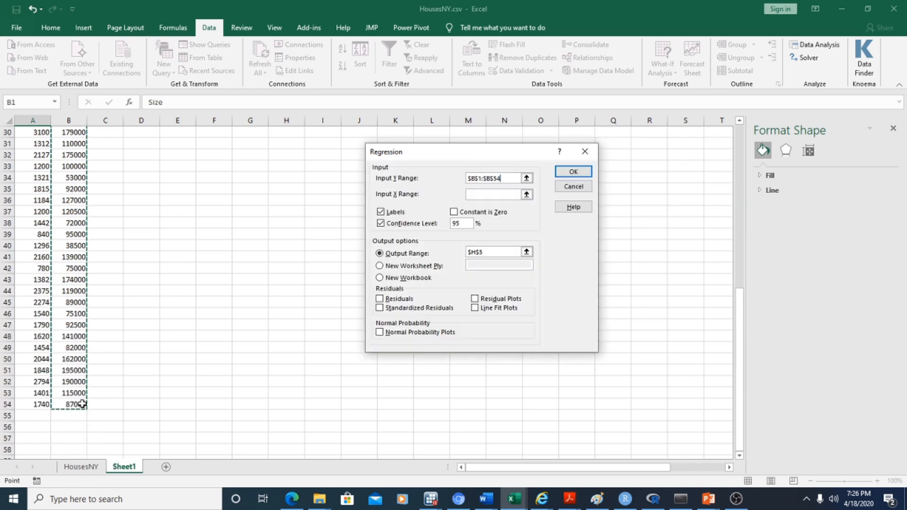
Set the regression's X range to the Size data in $A$1:$A$54
{"action": "left_click", "coordinate": [472, 193]}
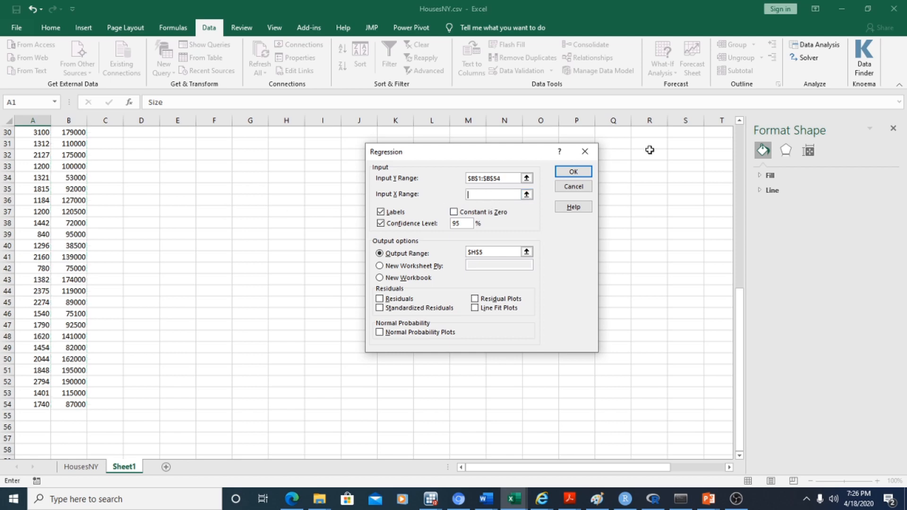
{"action": "left_click_drag", "start_coordinate": [739, 304], "coordinate": [739, 141]}
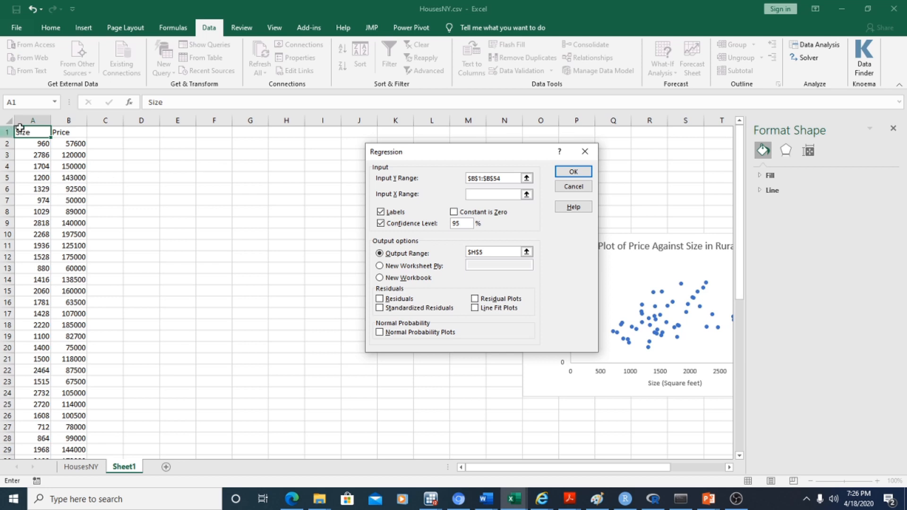
{"action": "left_click", "coordinate": [36, 131]}
{"action": "left_click_drag", "start_coordinate": [37, 130], "coordinate": [42, 429]}
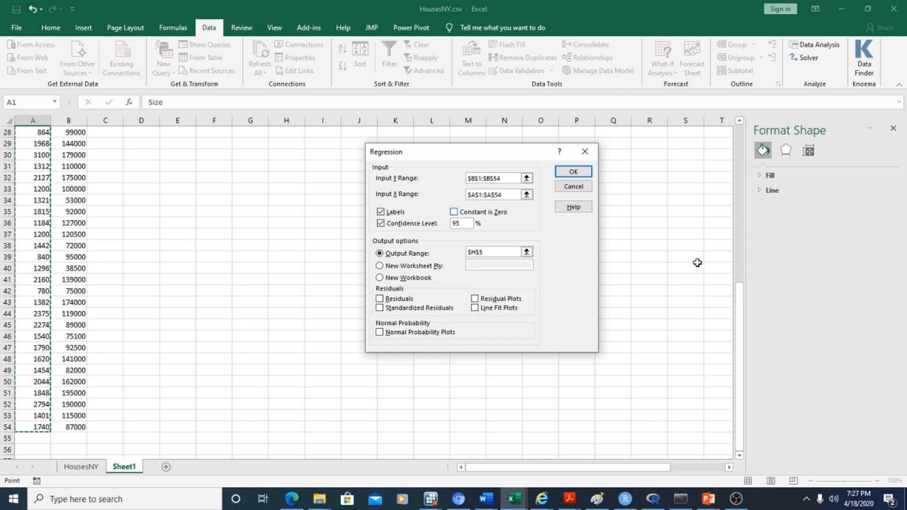
{"action": "left_click_drag", "start_coordinate": [739, 319], "coordinate": [733, 138]}
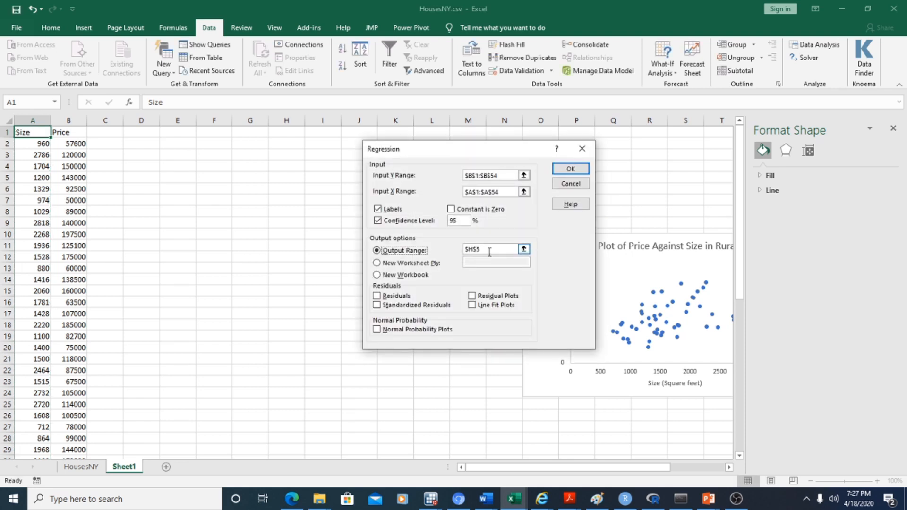
Set the regression output range to cell $D$2 and run the analysis
{"action": "left_click", "coordinate": [494, 250]}
{"action": "key", "text": "BackSpace"}
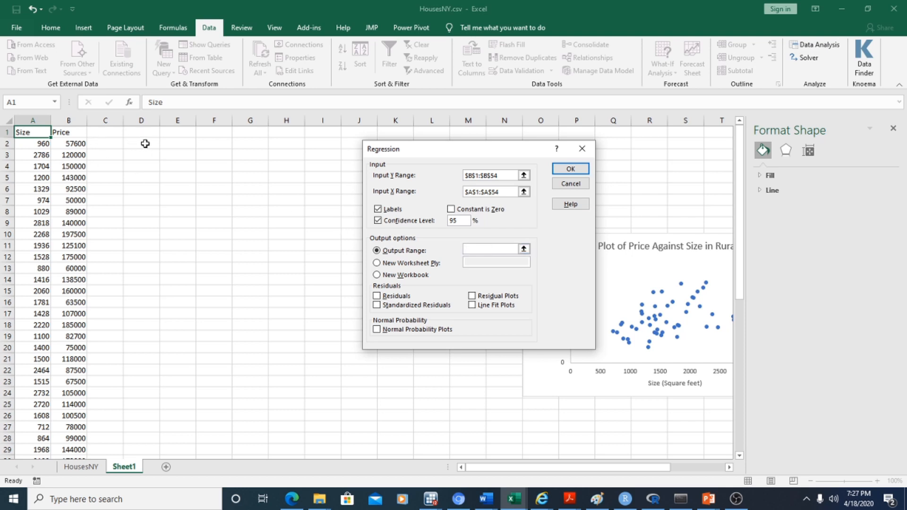
{"action": "left_click", "coordinate": [145, 144]}
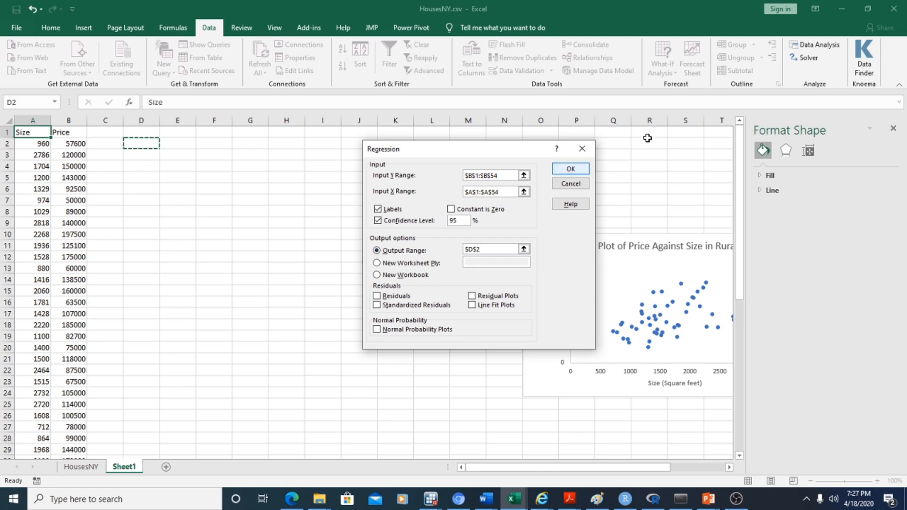
{"action": "left_click", "coordinate": [578, 173]}
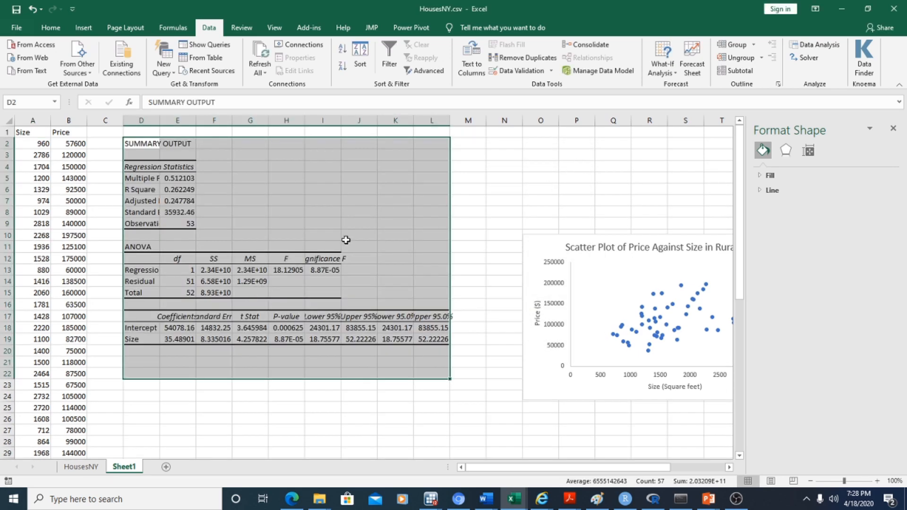
Autofit columns D, E, H and I to the contents of the regression output
{"action": "double_click", "coordinate": [156, 123]}
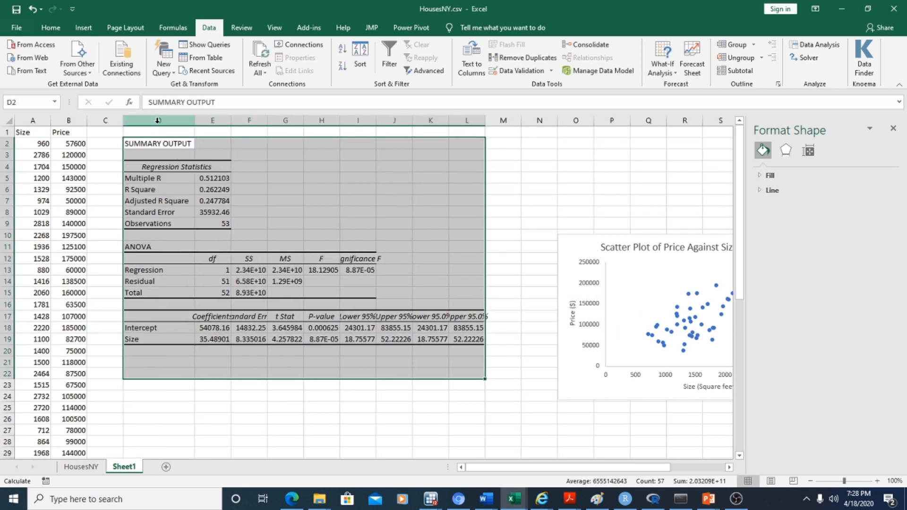
{"action": "double_click", "coordinate": [231, 120]}
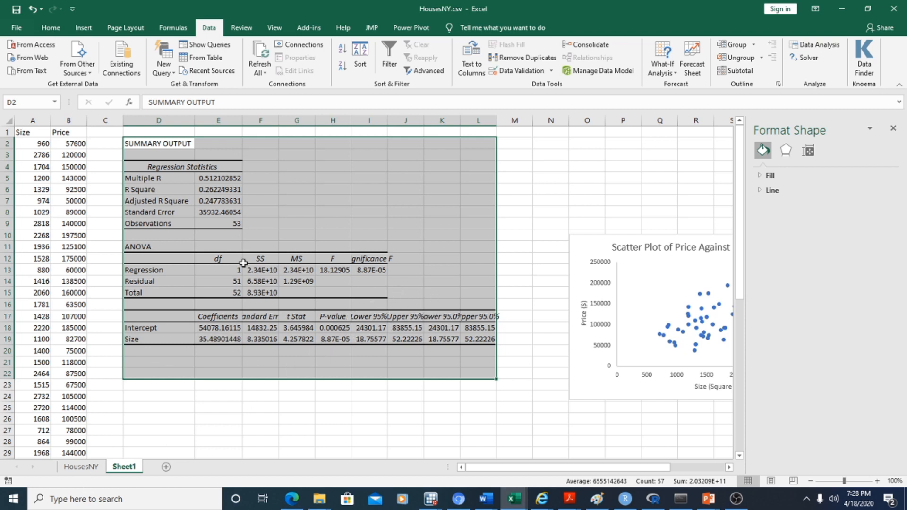
{"action": "left_click", "coordinate": [344, 120]}
{"action": "double_click", "coordinate": [351, 120]}
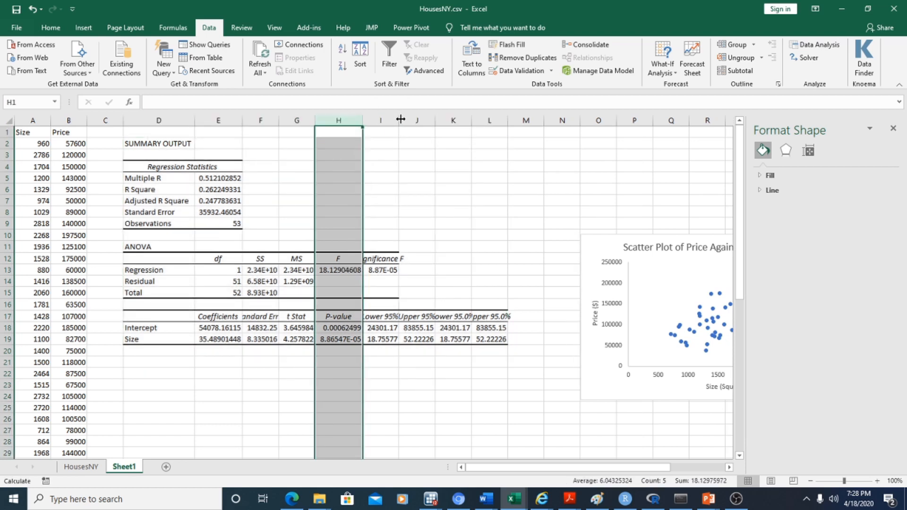
{"action": "double_click", "coordinate": [399, 120]}
{"action": "left_click", "coordinate": [387, 120]}
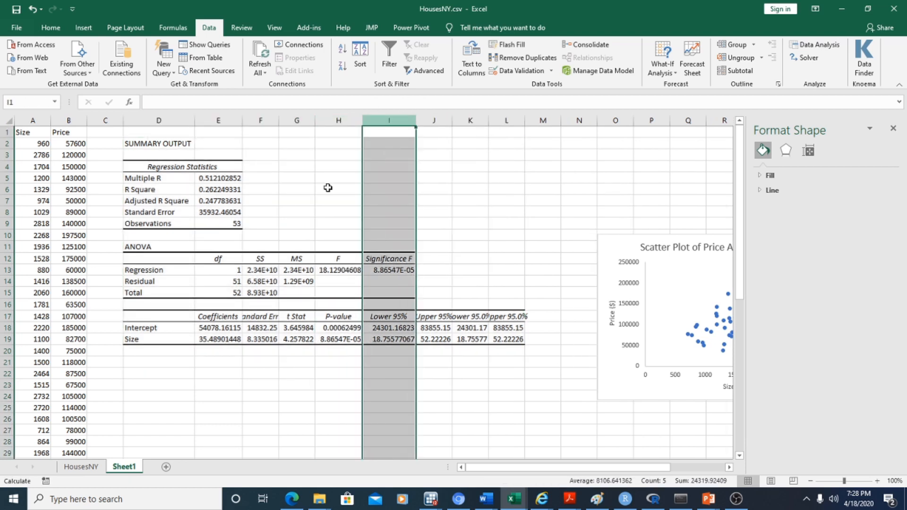
Switch to the HousesNY sheet, select the Price header in B1, and open the Regression analysis tool
{"action": "left_click", "coordinate": [93, 466]}
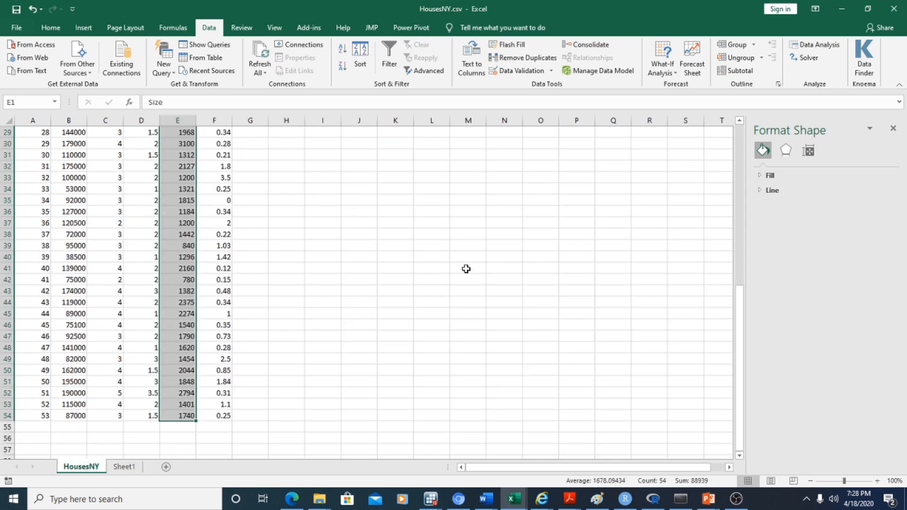
{"action": "left_click_drag", "start_coordinate": [739, 328], "coordinate": [740, 164]}
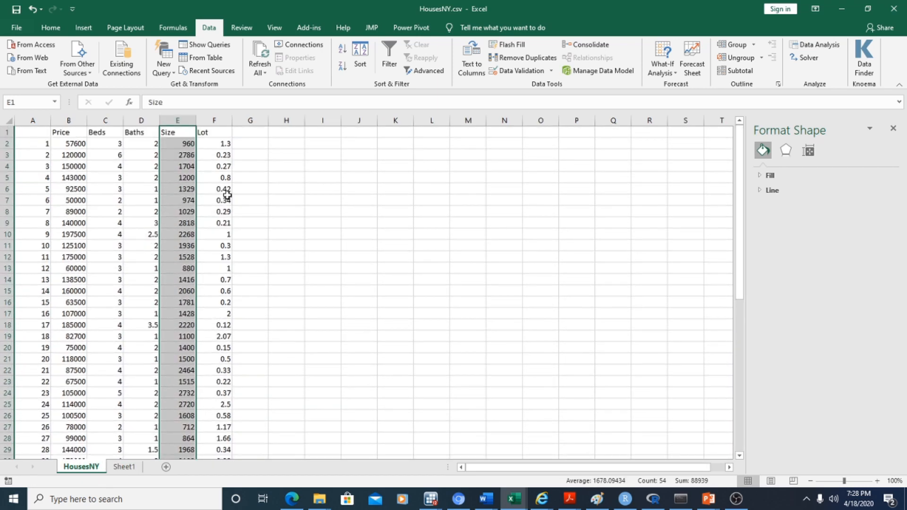
{"action": "left_click", "coordinate": [82, 164]}
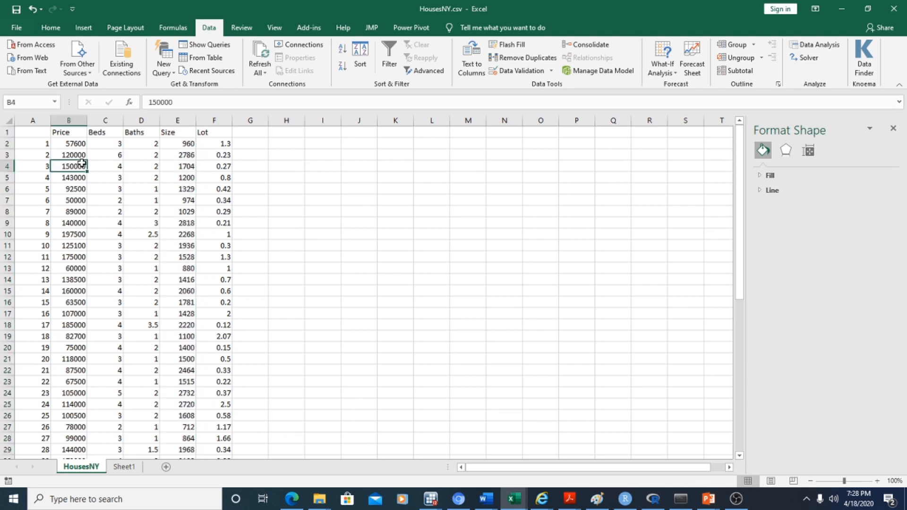
{"action": "left_click", "coordinate": [66, 143]}
{"action": "left_click", "coordinate": [71, 134]}
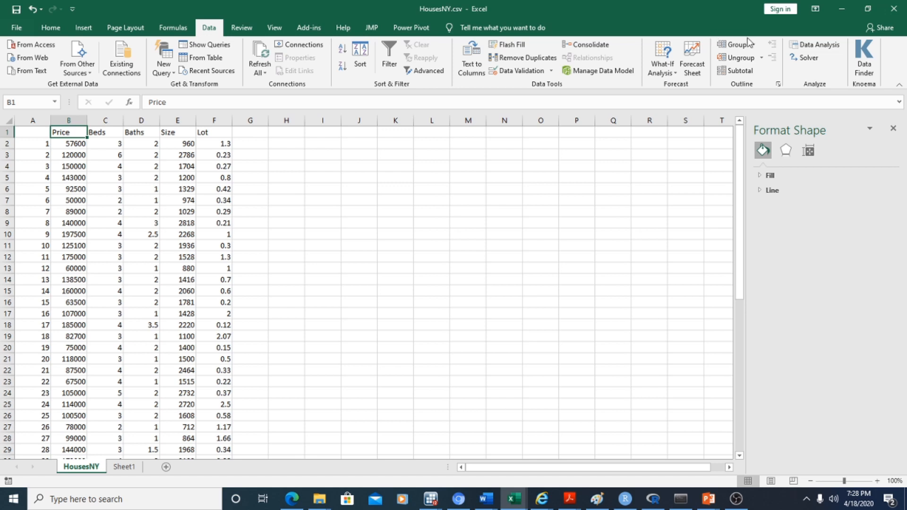
{"action": "left_click", "coordinate": [814, 42]}
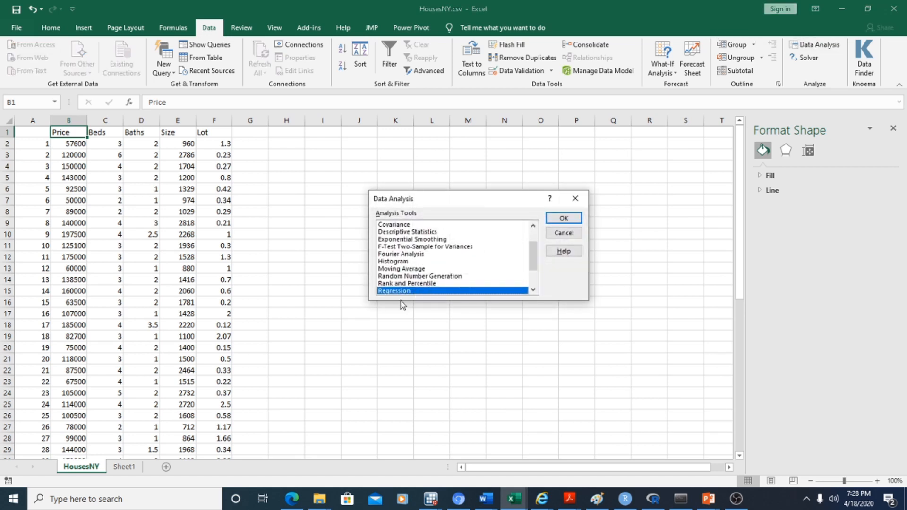
{"action": "left_click", "coordinate": [563, 218]}
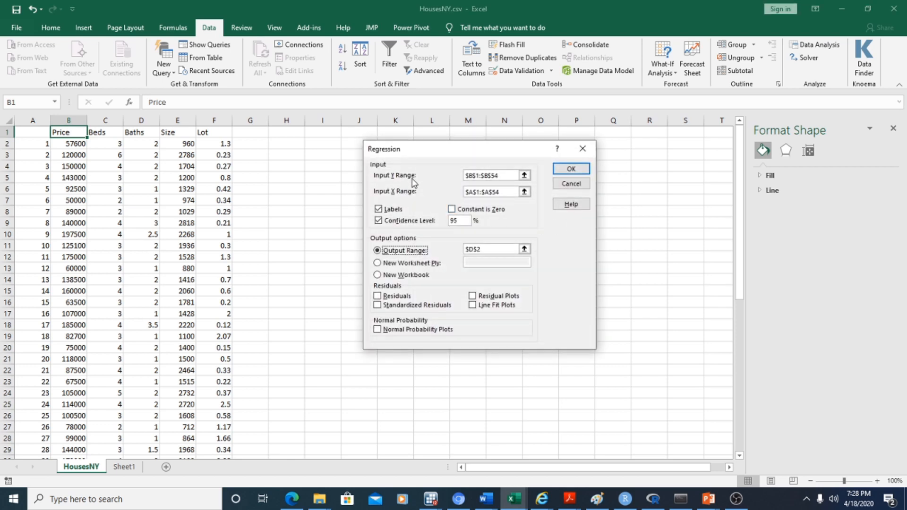
Clear both regression input ranges and set the Y range to the Price data in $B$1:$B$54
{"action": "left_click", "coordinate": [504, 176]}
{"action": "key", "text": "BackSpace"}
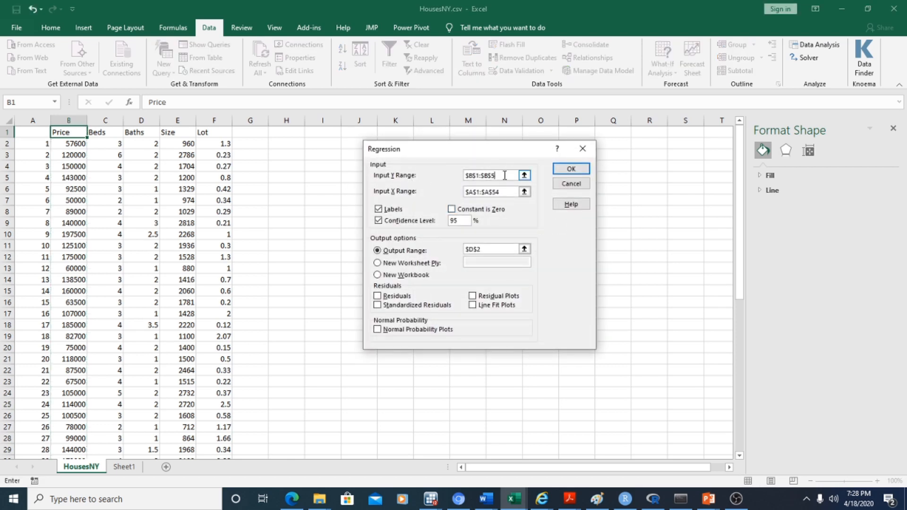
{"action": "left_click", "coordinate": [499, 193]}
{"action": "key", "text": "BackSpace"}
{"action": "key", "text": "BackSpace"}
{"action": "key", "text": "BackSpace"}
{"action": "key", "text": "BackSpace"}
{"action": "key", "text": "BackSpace"}
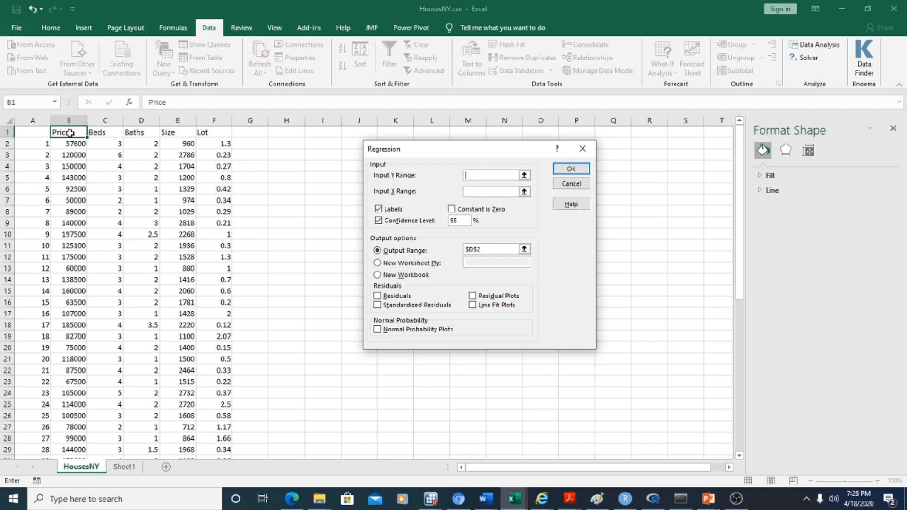
{"action": "left_click_drag", "start_coordinate": [70, 134], "coordinate": [75, 432]}
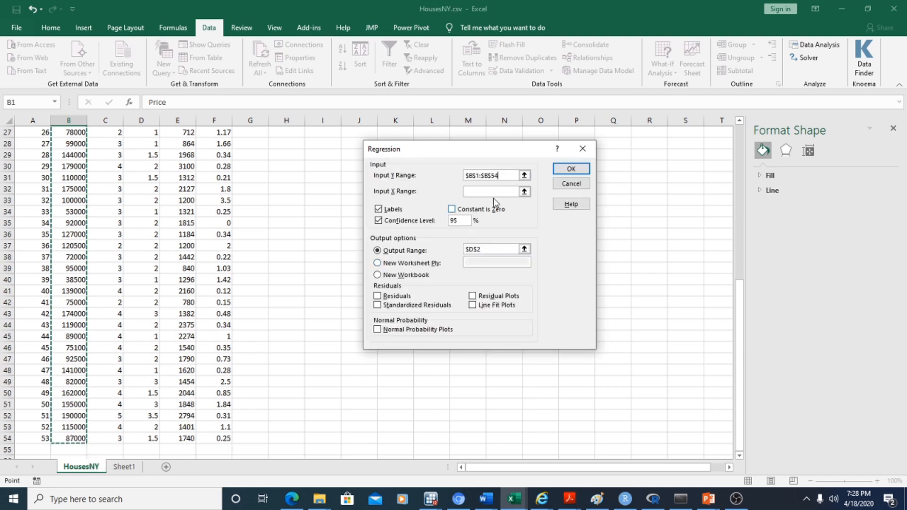
Set the regression's X range to the Beds, Baths, Size and Lot data in $C$1:$F$54
{"action": "left_click", "coordinate": [484, 194]}
{"action": "left_click", "coordinate": [487, 191]}
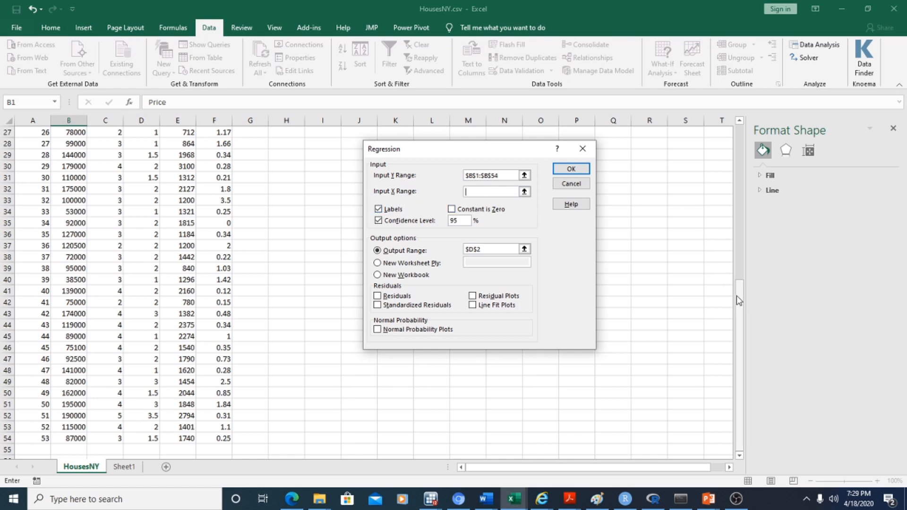
{"action": "left_click_drag", "start_coordinate": [736, 296], "coordinate": [741, 147]}
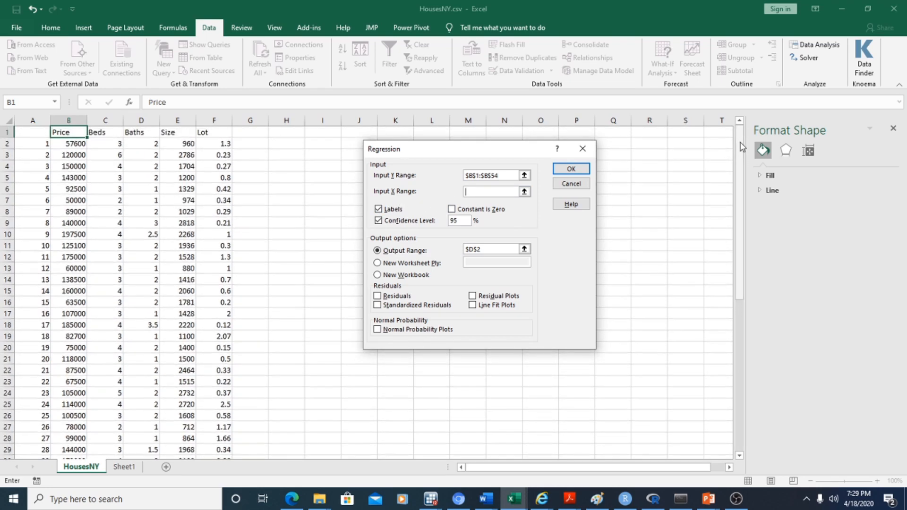
{"action": "left_click", "coordinate": [102, 132]}
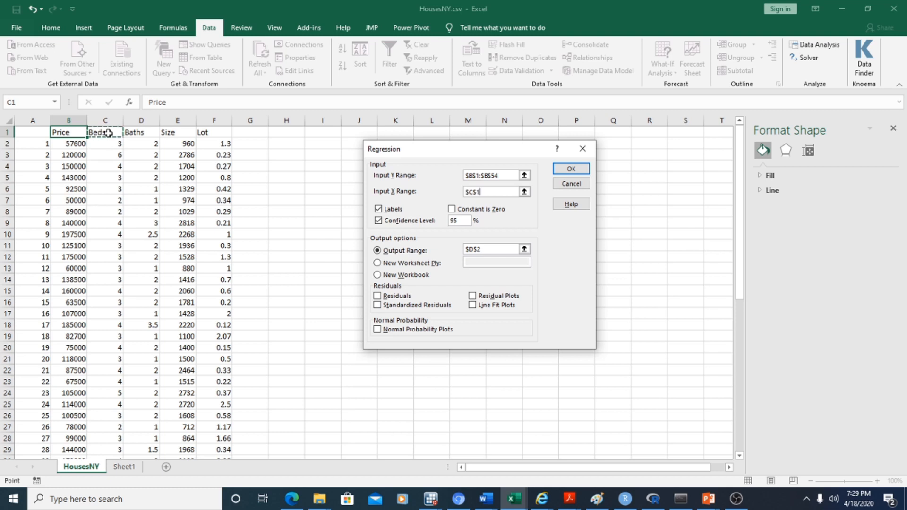
{"action": "left_click_drag", "start_coordinate": [104, 133], "coordinate": [214, 385]}
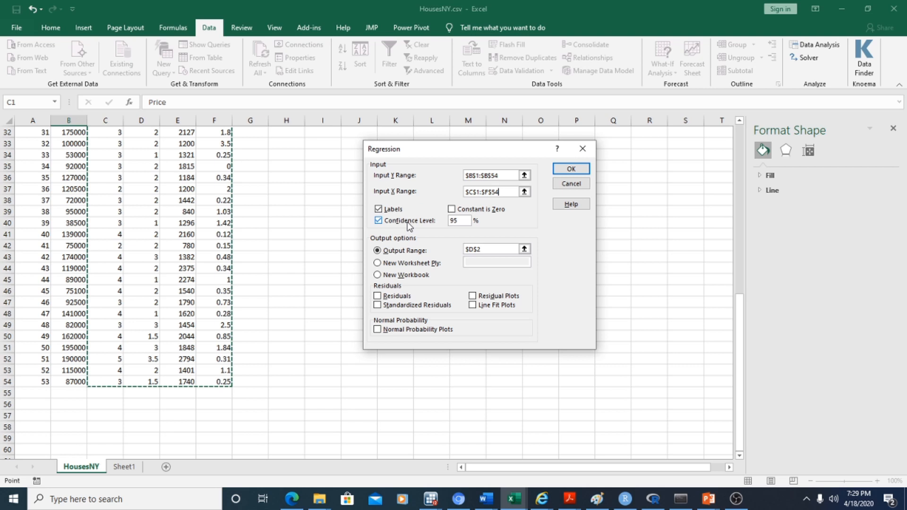
Set the regression output range to cell $H$3 on the HousesNY sheet and run the analysis
{"action": "left_click", "coordinate": [377, 250]}
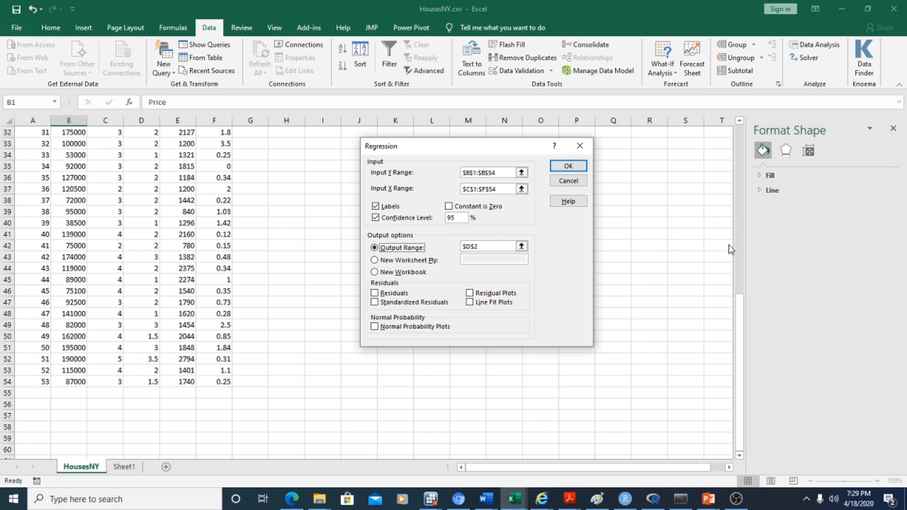
{"action": "left_click", "coordinate": [483, 246]}
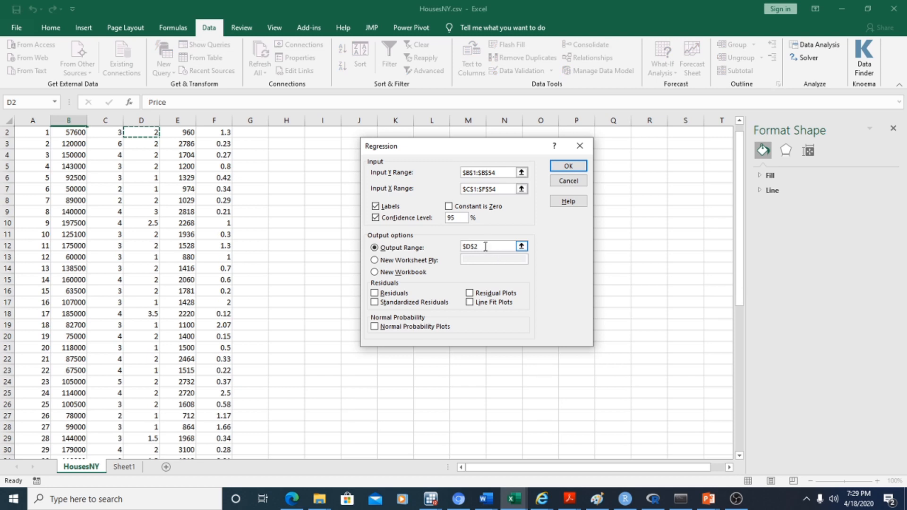
{"action": "left_click", "coordinate": [484, 246]}
{"action": "key", "text": "BackSpace"}
{"action": "key", "text": "BackSpace"}
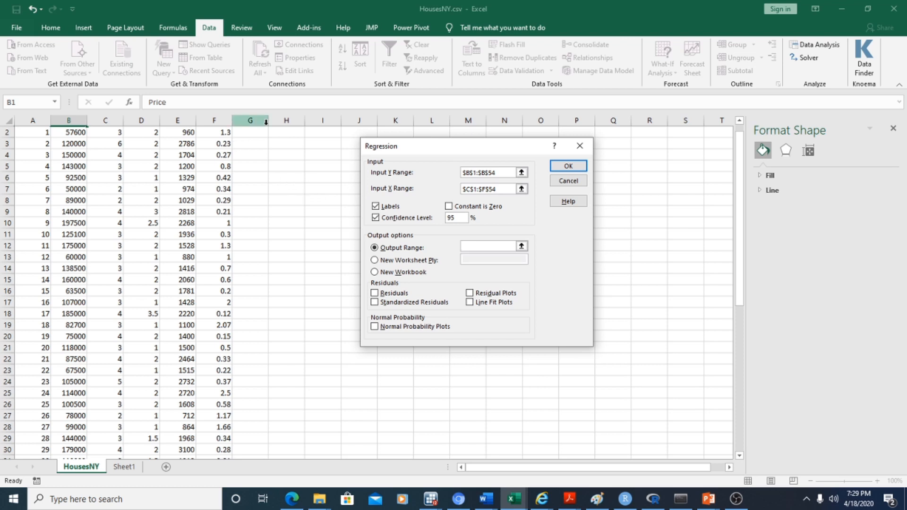
{"action": "left_click", "coordinate": [289, 143]}
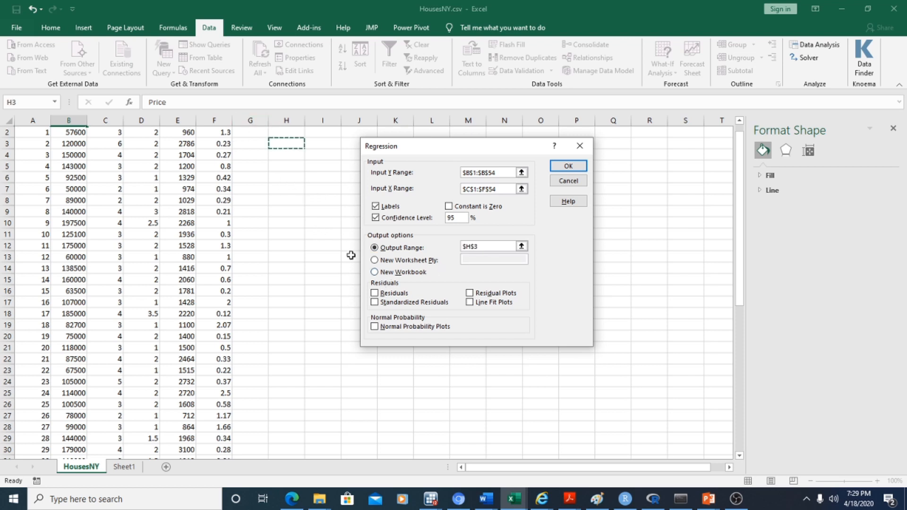
{"action": "left_click", "coordinate": [569, 167]}
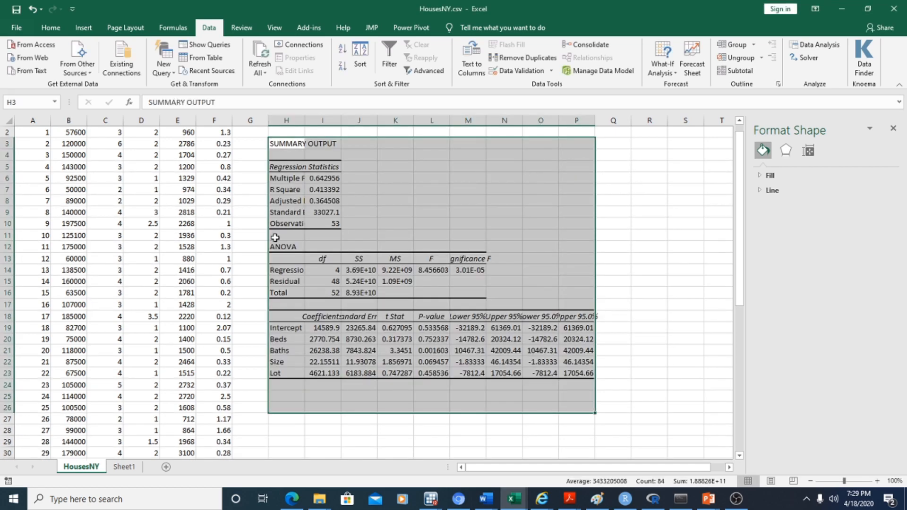
Autofit column H to the row labels of the regression output
{"action": "double_click", "coordinate": [303, 123]}
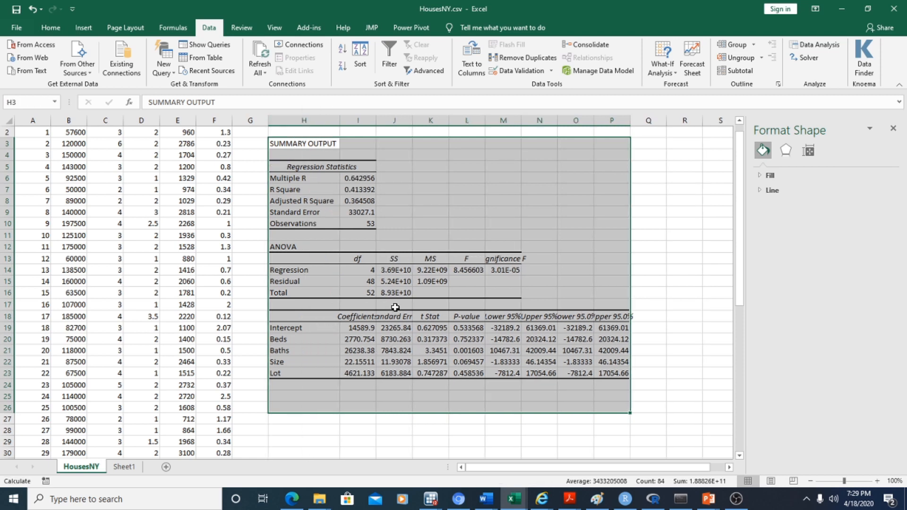